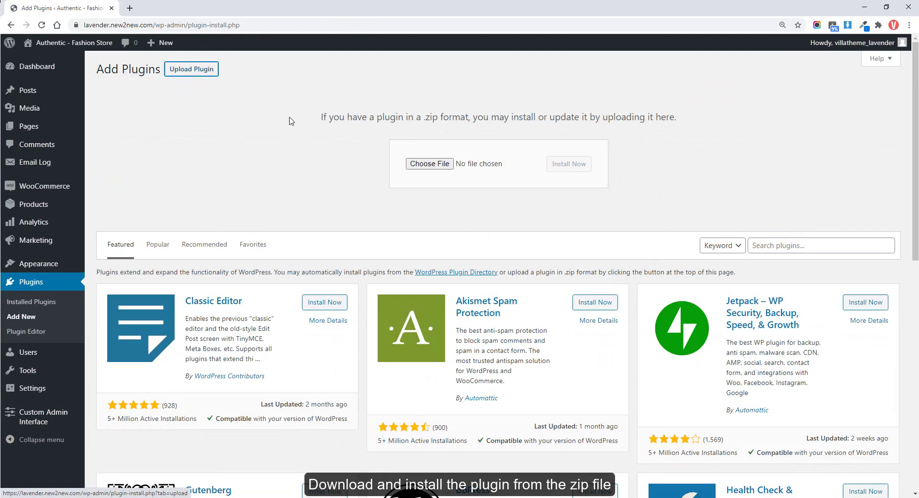
# Upload the plugin archive product-size-chart-for-woo (3).zip, install it and activate the plugin.
pyautogui.click(429, 163)
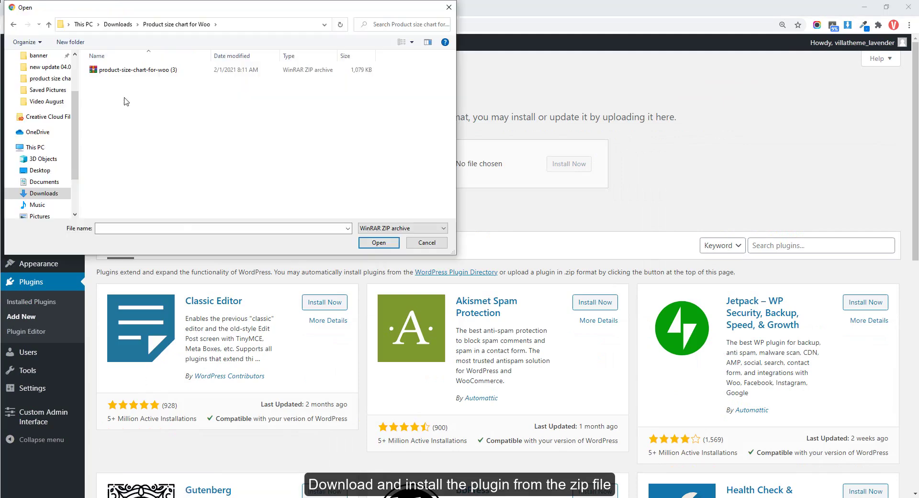
pyautogui.click(146, 71)
pyautogui.click(371, 243)
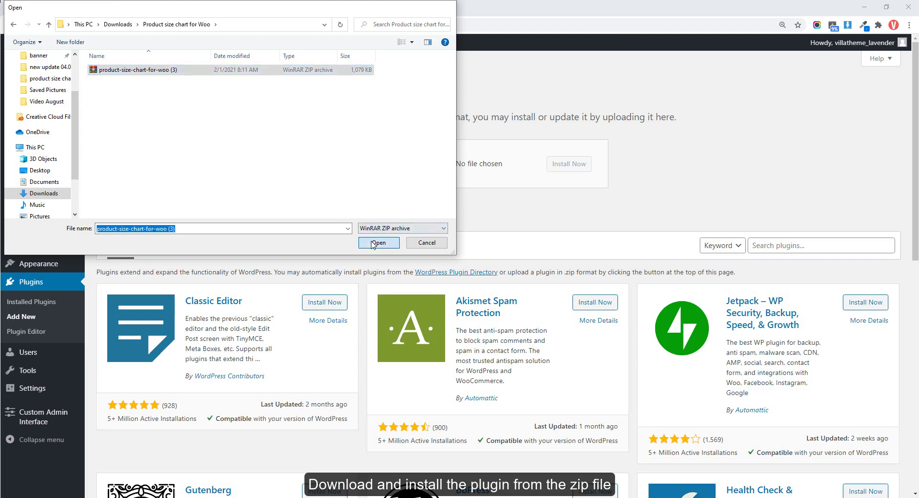
pyautogui.click(558, 165)
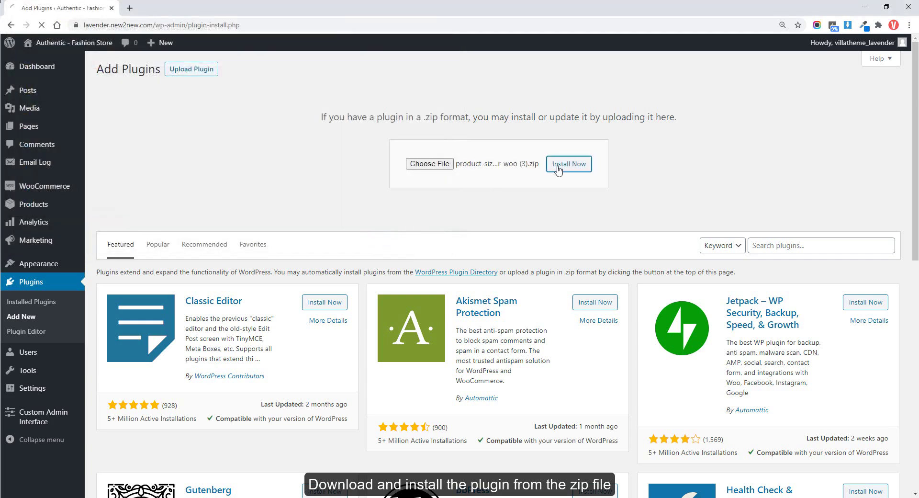
pyautogui.click(116, 165)
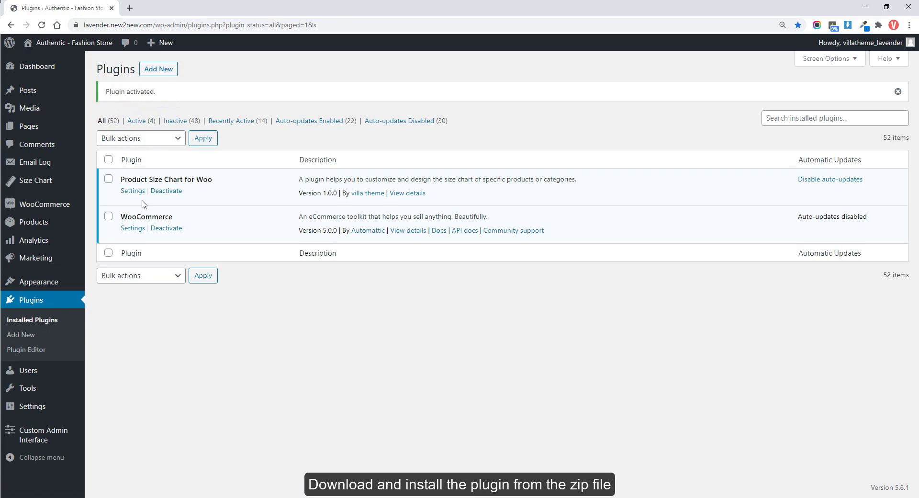
# Open the list of all size charts in a new browser tab and switch to it.
pyautogui.moveTo(58, 185)
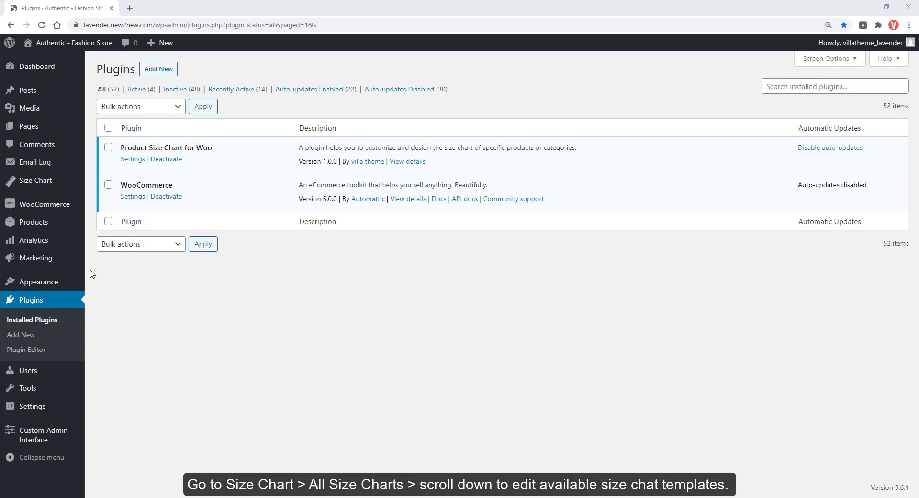
pyautogui.moveTo(57, 184)
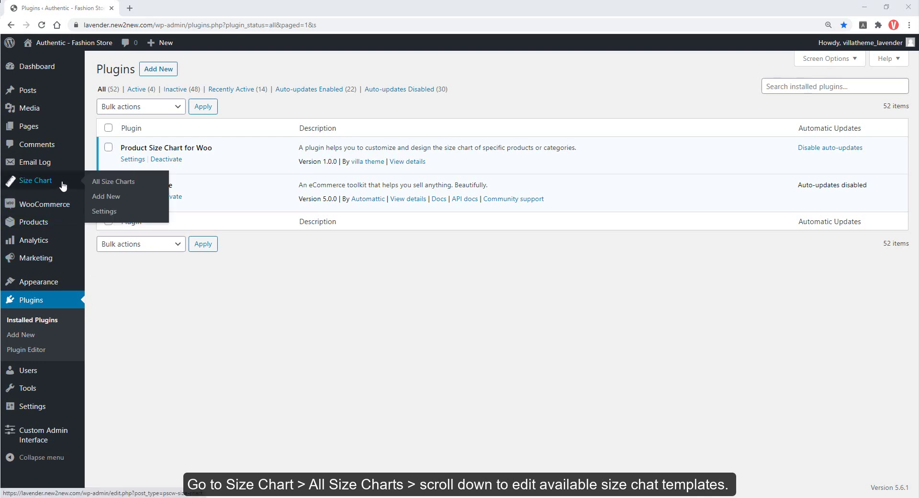
pyautogui.middleClick(107, 184)
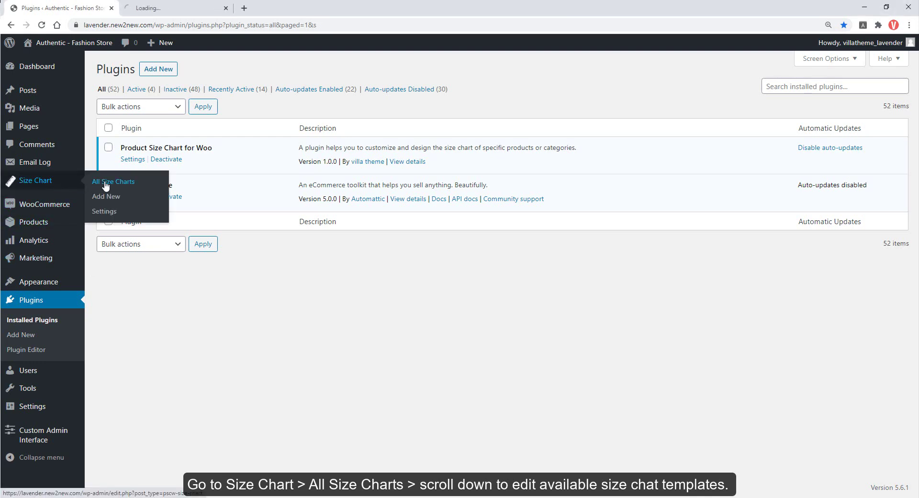
pyautogui.click(185, 7)
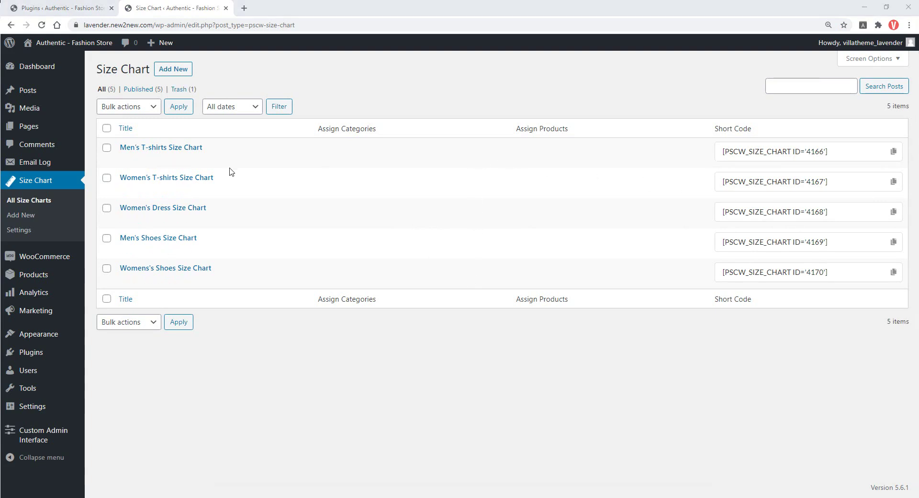
# Open the Men's T-shirts Size Chart in its own tab, examine its description, table design, color and border settings, and close it.
pyautogui.middleClick(125, 159)
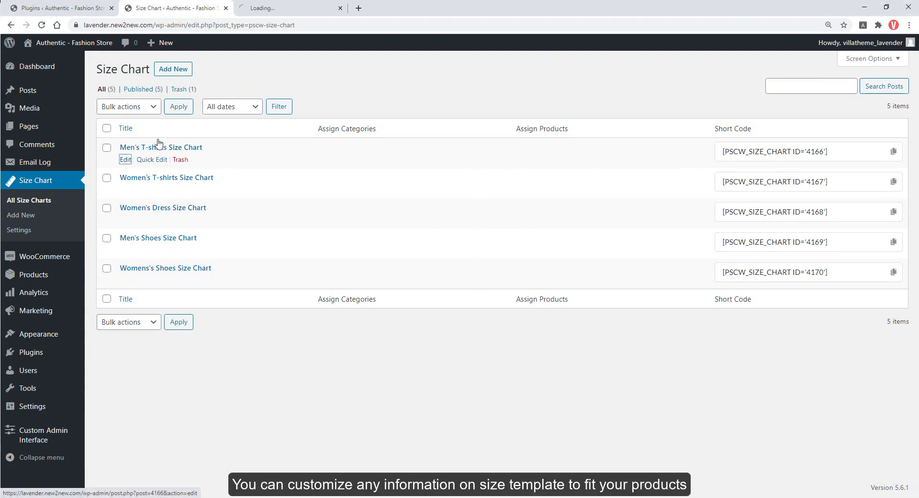
pyautogui.click(261, 8)
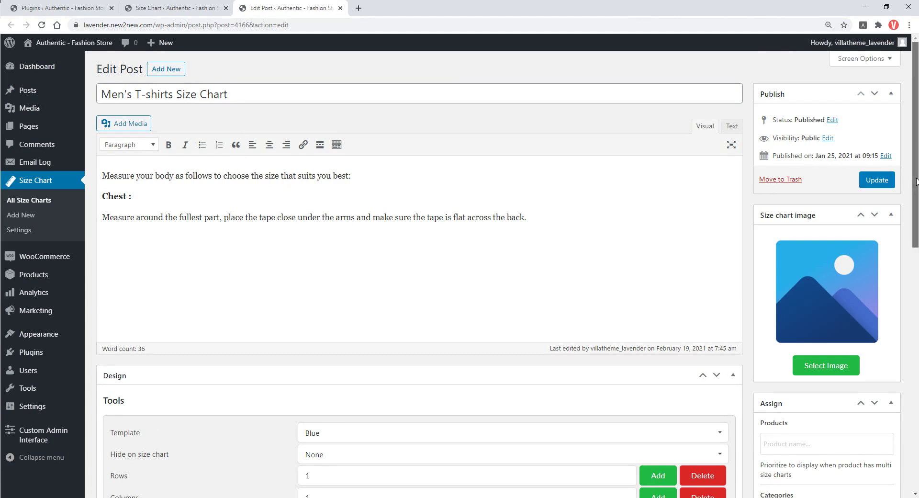
pyautogui.scroll(-2, 916, 183)
pyautogui.scroll(-3, 916, 183)
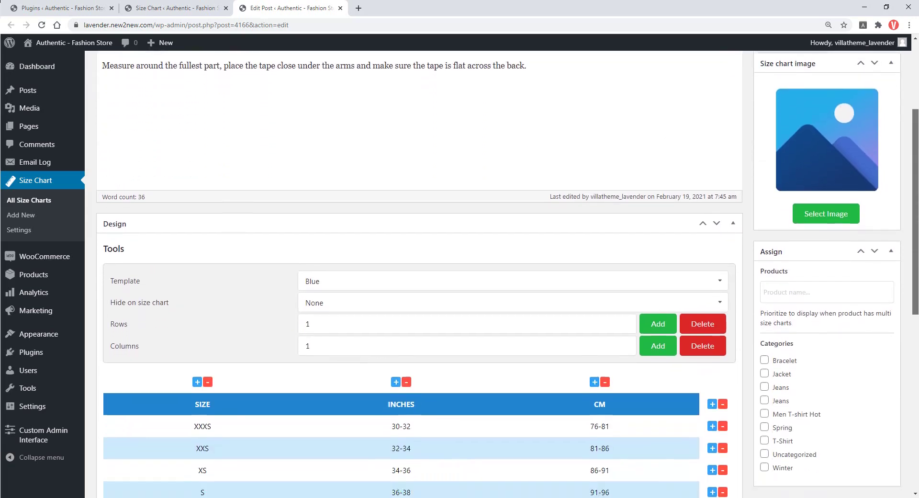
pyautogui.scroll(-4, 419, 273)
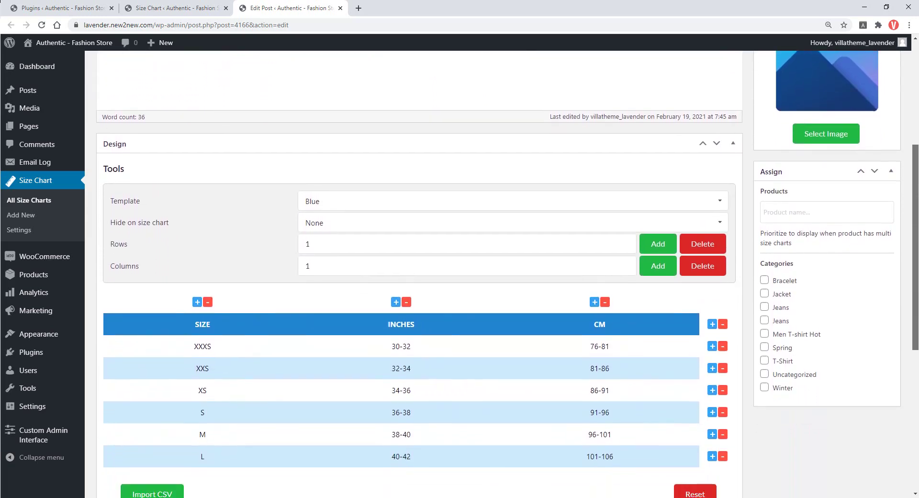
pyautogui.scroll(-3, 419, 273)
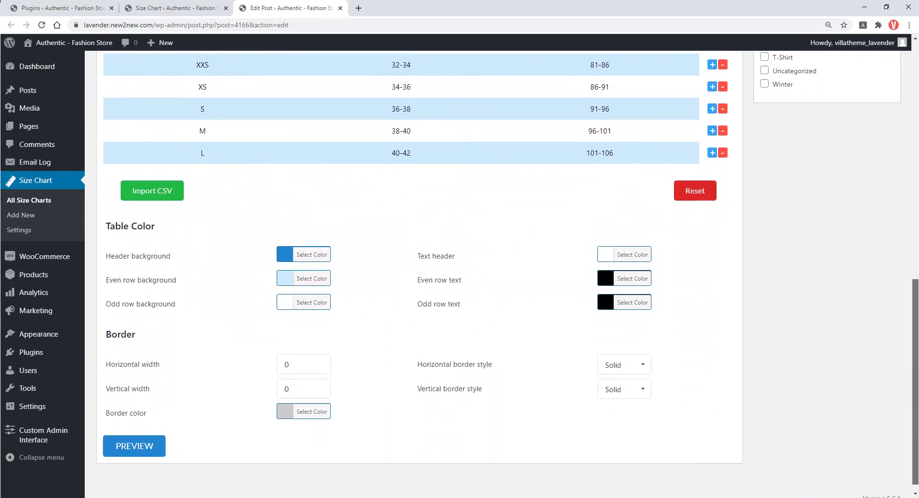
pyautogui.hotkey('ctrl', 'w')
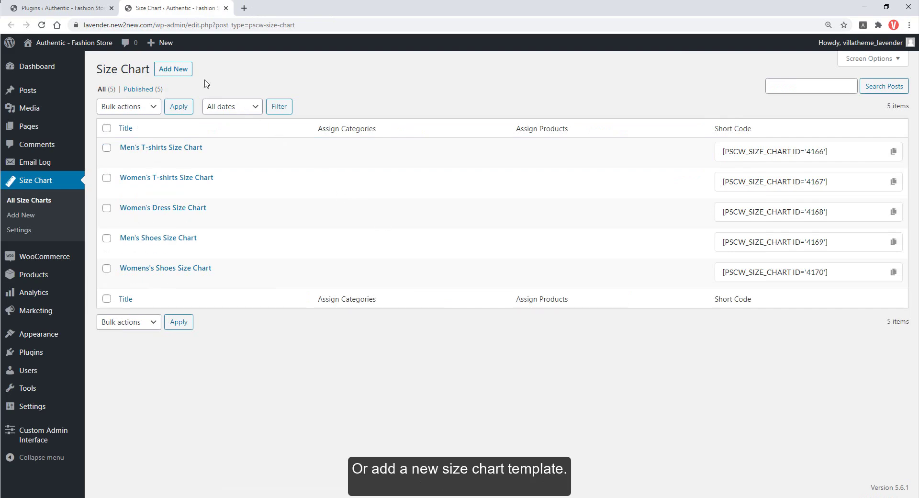
# Create a new size chart in a separate tab and title it "Men Tshirt Hot".
pyautogui.middleClick(185, 73)
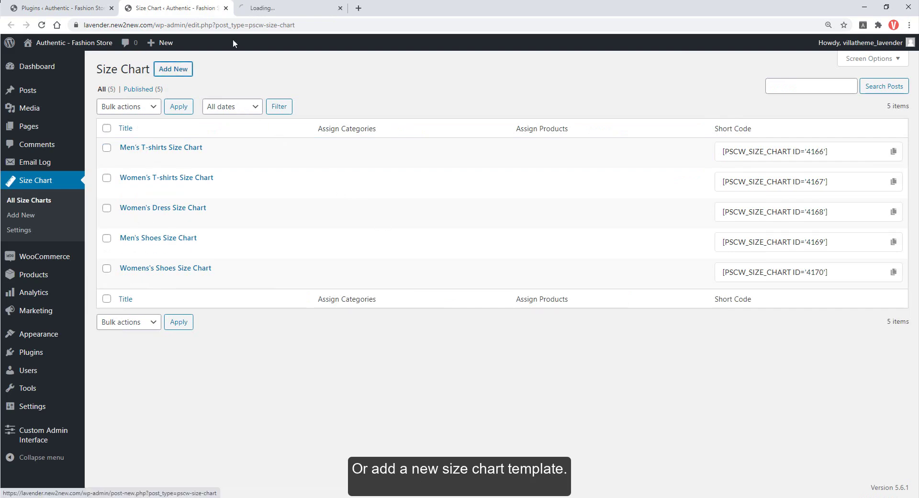
pyautogui.click(287, 9)
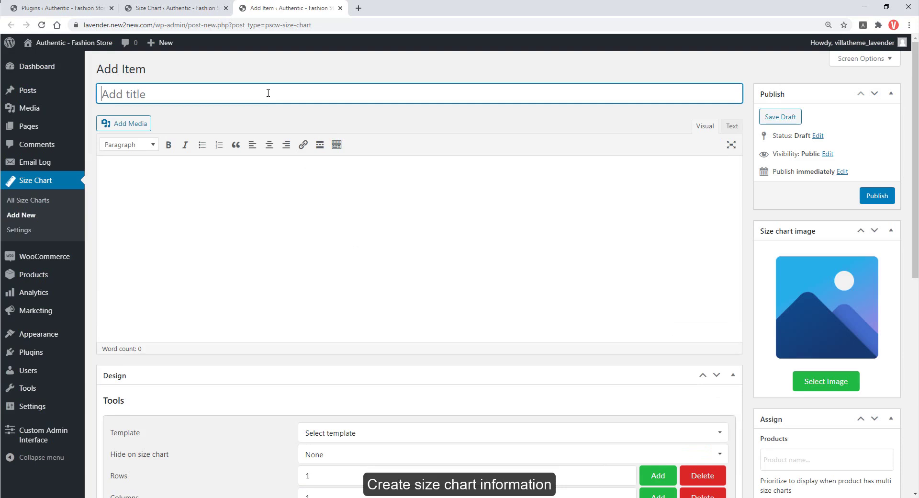
pyautogui.write('Men Ts')
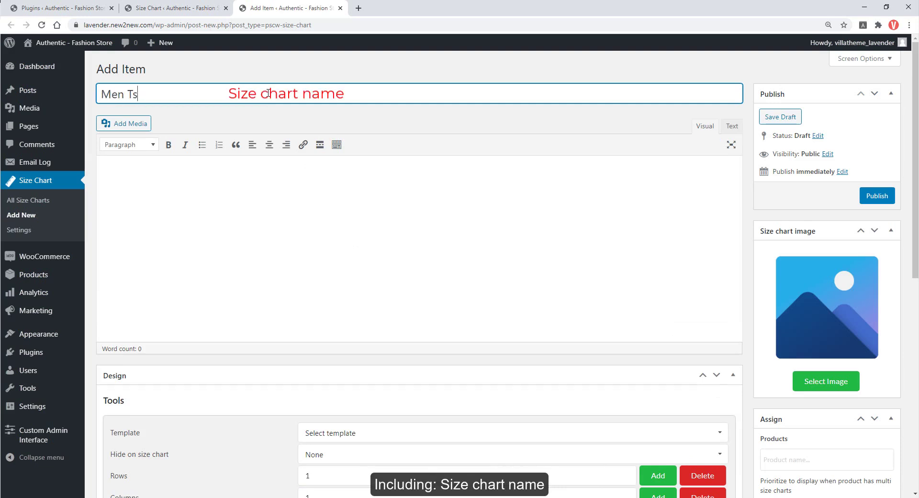
pyautogui.write('hirt Hot')
# Write a "Notice:" description with bullets on brand-new clothing, 1-2CM variation from hand-sewn tailoring, and extra seam fabric for easy size modifications.
pyautogui.click(122, 182)
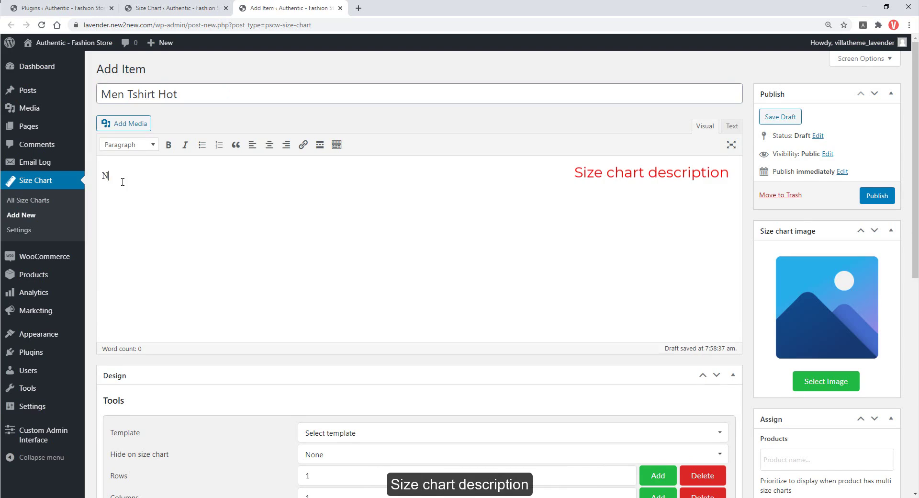
pyautogui.write('Notice')
pyautogui.write(': Our clothing are 100% brand new. As all of our clothing are hand-sewn and customer tailored, the finished gown may vary by approximately 1-2CM in the specified measurements. To ensure that your clothing will still fit you perfectly, our tailors have created all our dresses with additional fabric in the seams to allow minor size modifications to be made easily.')
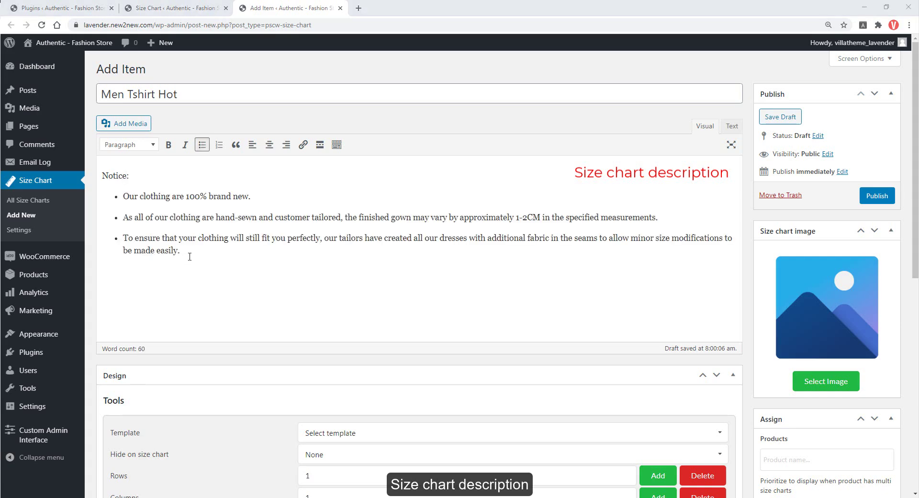
# Try the Black template on the size chart design and settle on the Blue template.
pyautogui.scroll(-3, 201, 268)
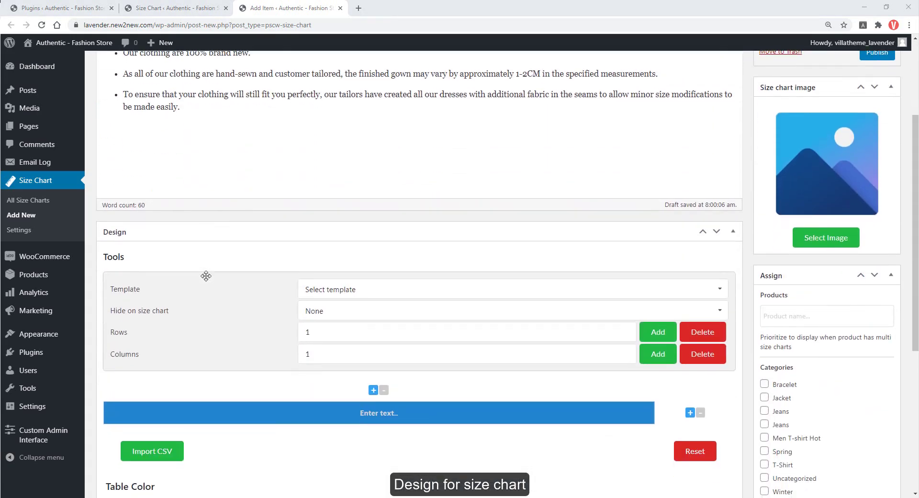
pyautogui.click(311, 289)
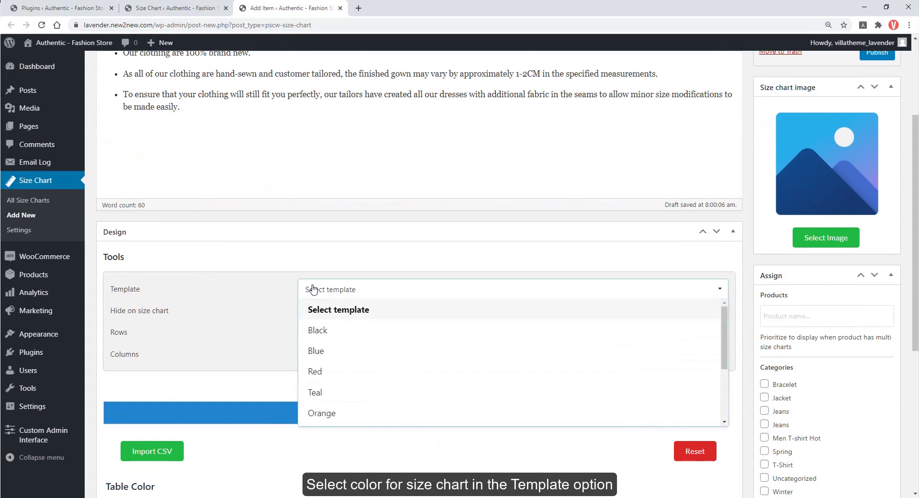
pyautogui.click(324, 336)
pyautogui.click(332, 290)
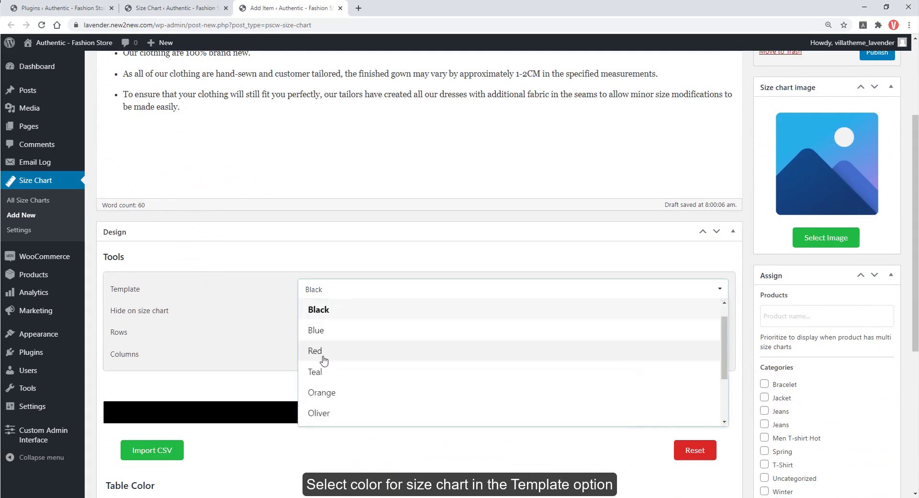
pyautogui.click(339, 334)
# Set both the row and column quantities to 5 and bulk-add them to the size chart table.
pyautogui.scroll(-2, 338, 335)
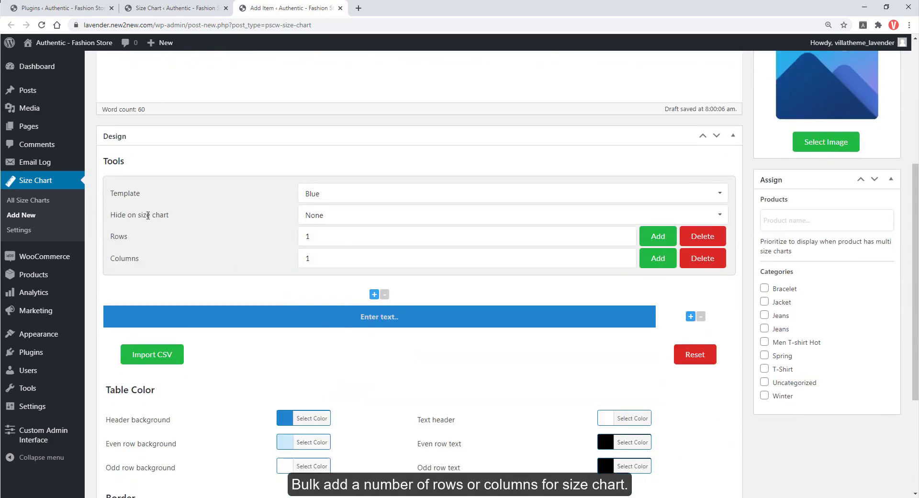
pyautogui.moveTo(320, 241); pyautogui.dragTo(297, 240)
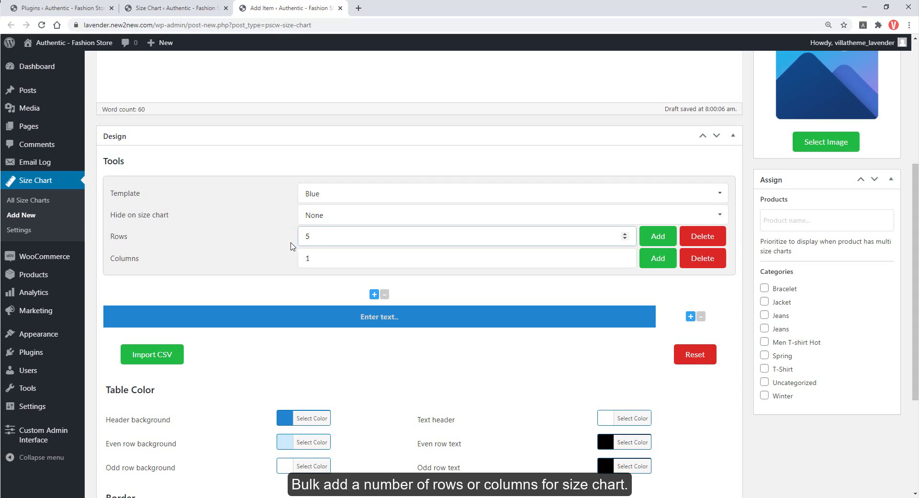
pyautogui.moveTo(311, 259); pyautogui.dragTo(304, 262)
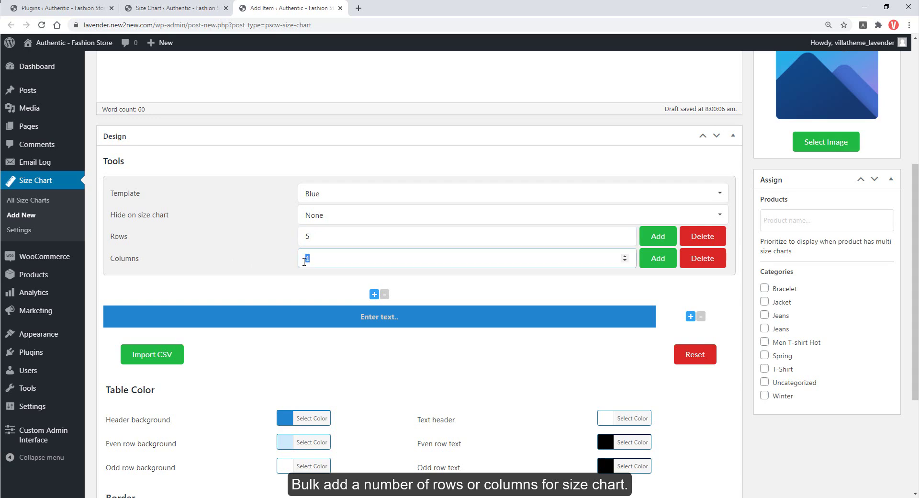
pyautogui.click(658, 237)
pyautogui.click(658, 259)
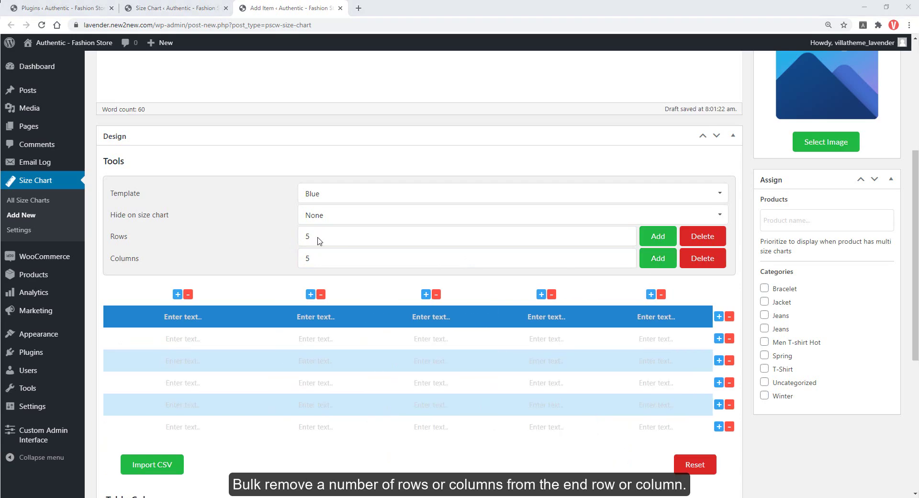
# Bulk-delete 2 rows and 1 column from the end of the size chart table, confirming each deletion.
pyautogui.doubleClick(308, 237)
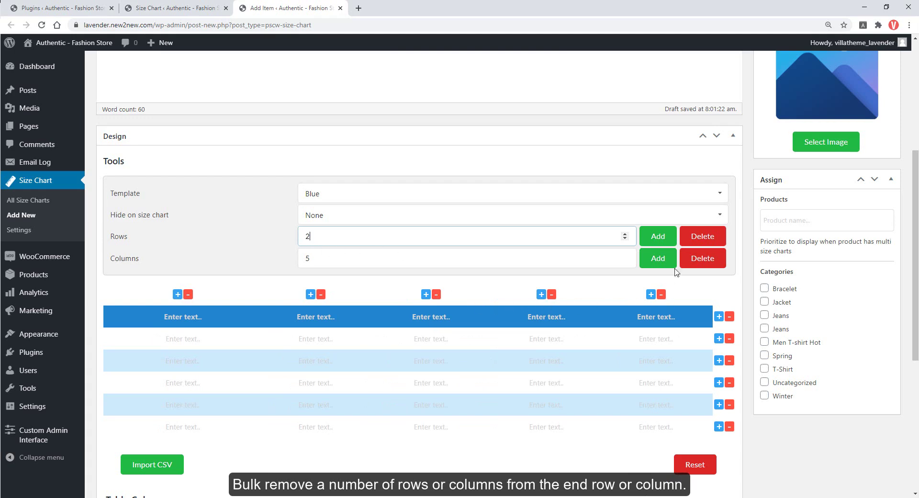
pyautogui.click(697, 239)
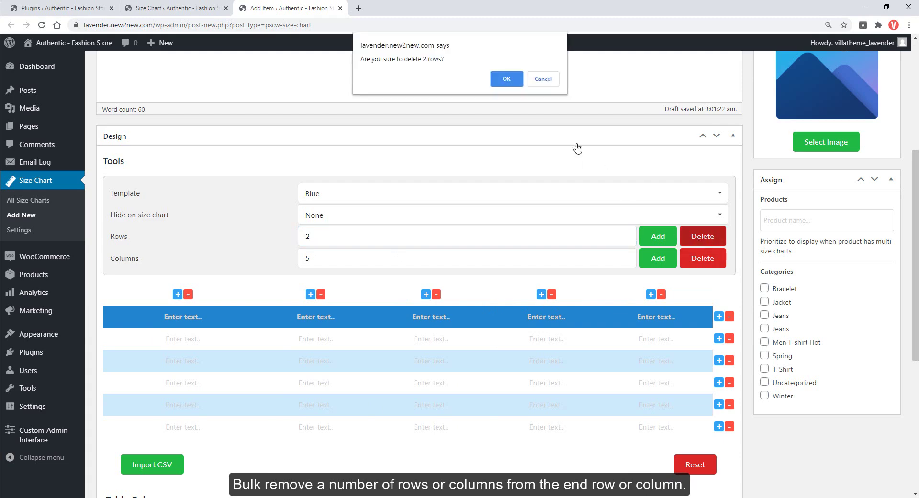
pyautogui.click(507, 79)
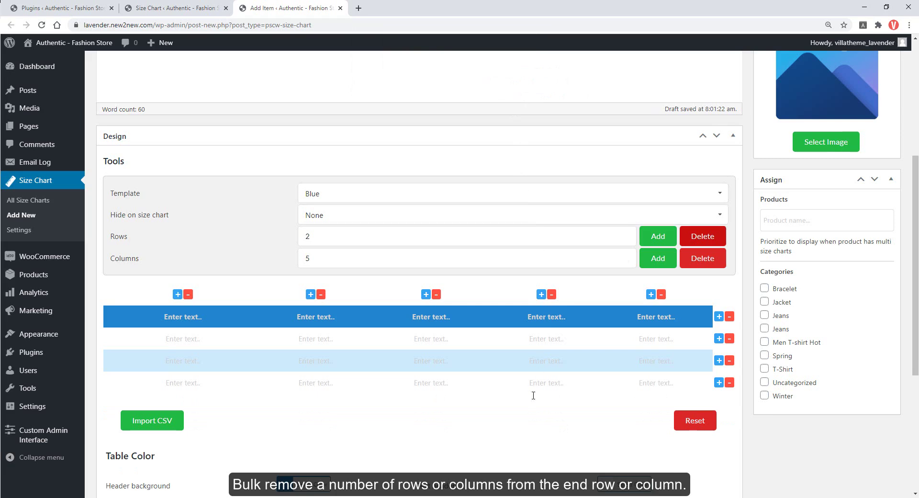
pyautogui.doubleClick(304, 257)
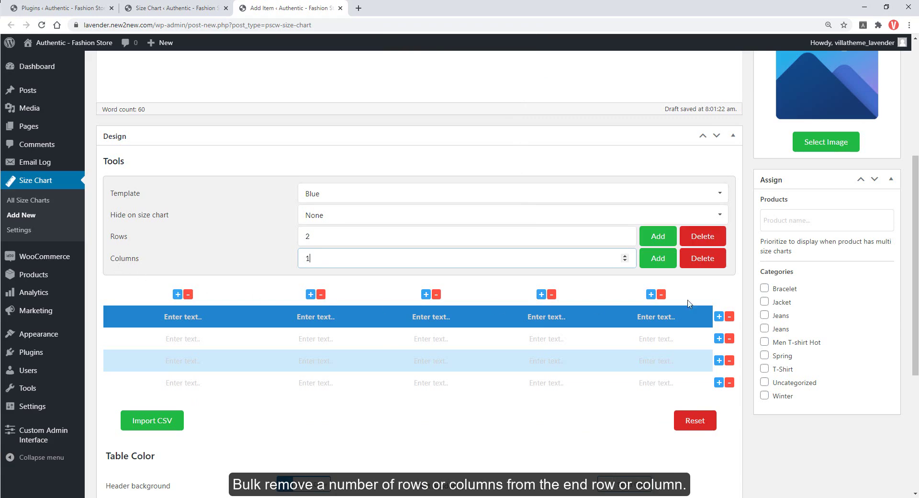
pyautogui.click(704, 260)
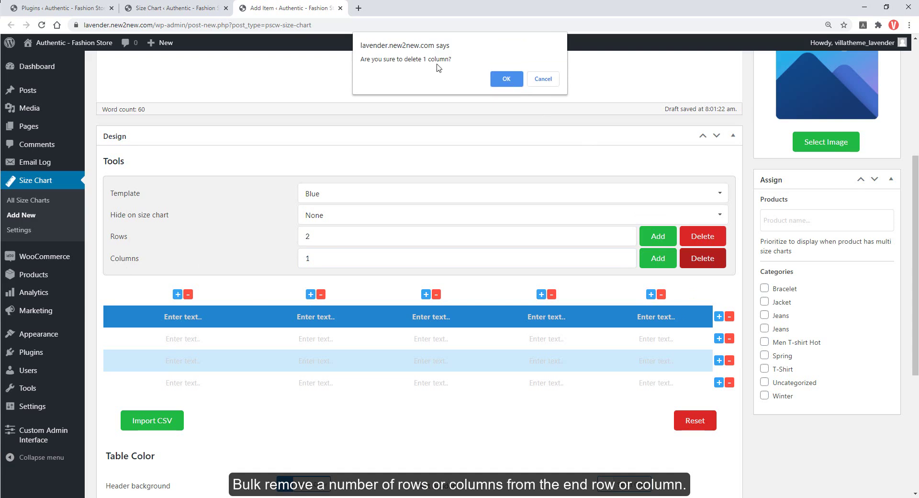
pyautogui.click(504, 82)
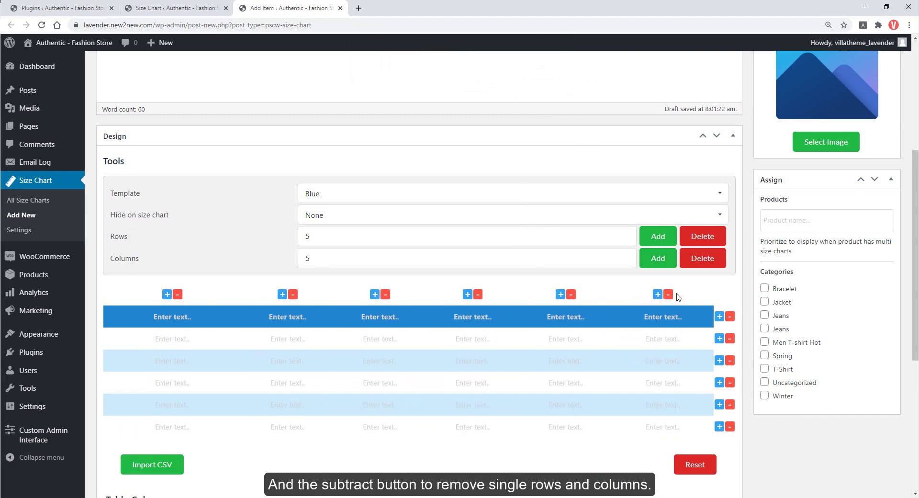
# Add a single row below the last row of the size chart table and remove it again.
pyautogui.click(720, 426)
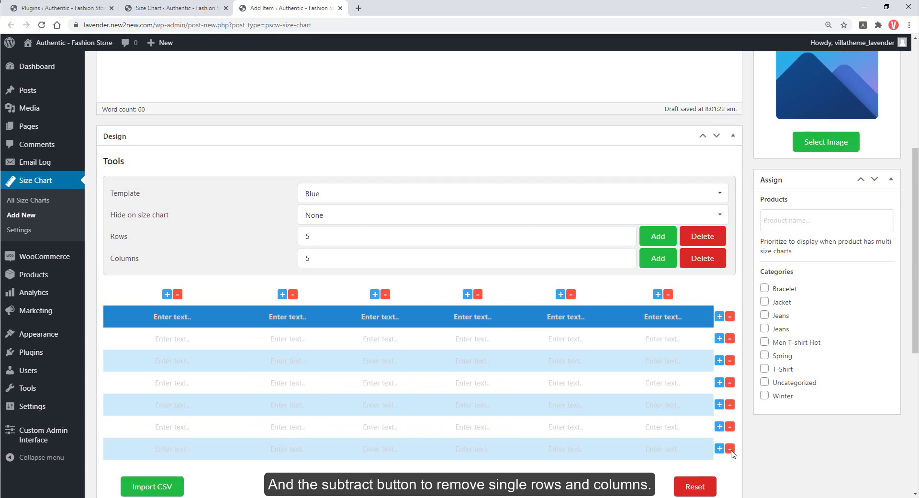
pyautogui.click(731, 452)
# Fill the size chart table with headers Size (Cm), Bust, Shoulder, Length and Sleeve Length, and measurements for sizes M to XXXL.
pyautogui.scroll(-1, 733, 454)
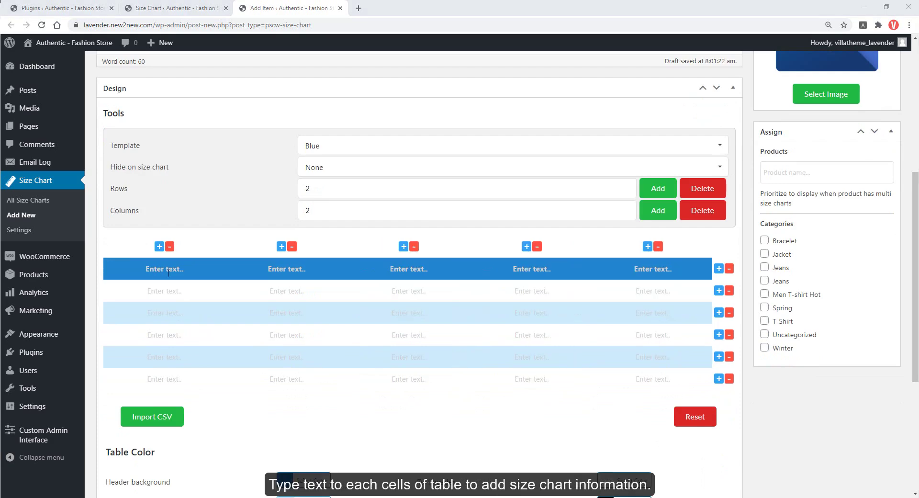
pyautogui.click(162, 271)
pyautogui.write('s')
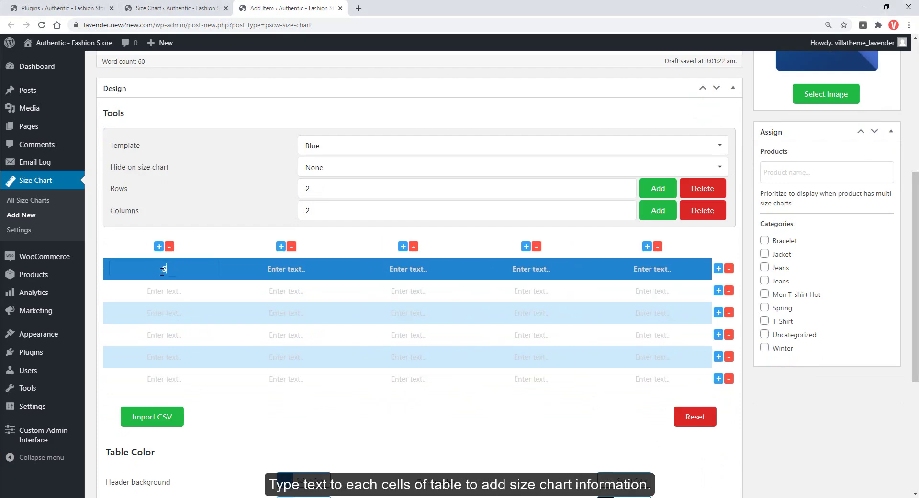
pyautogui.write('ize (Cm)')
pyautogui.press('Tab')
pyautogui.write('Bust')
pyautogui.write('Shoulder')
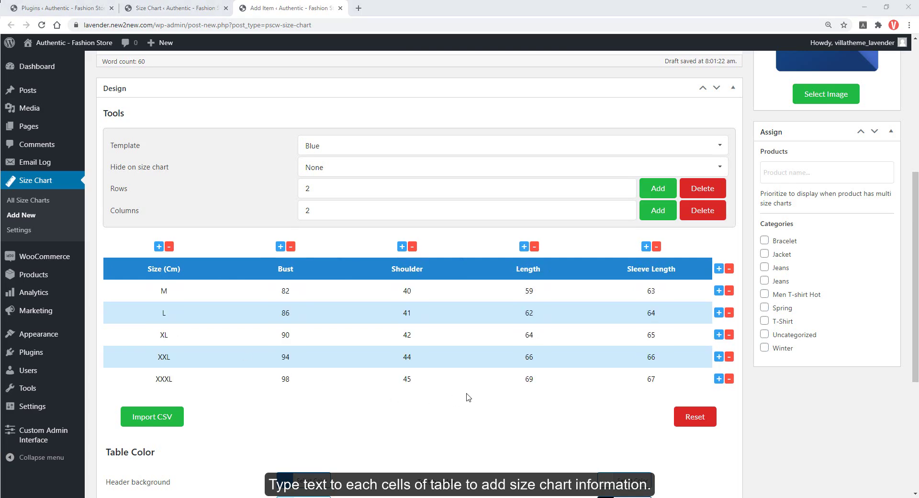
# Set the size chart table's header background color to dark red.
pyautogui.scroll(-4, 267, 364)
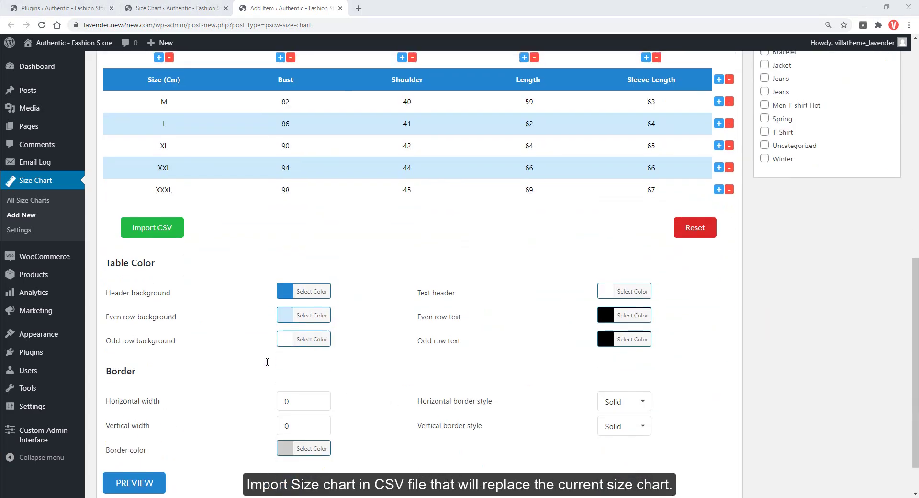
pyautogui.click(176, 229)
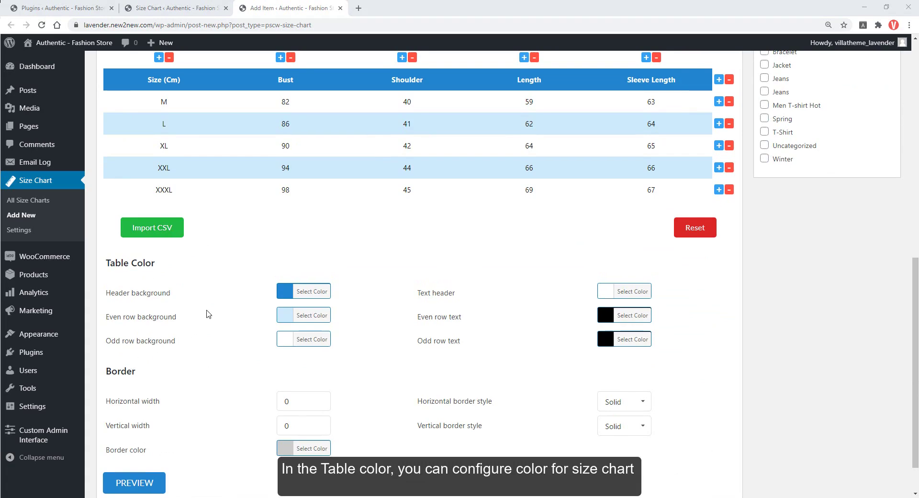
pyautogui.click(303, 291)
pyautogui.moveTo(334, 330); pyautogui.dragTo(380, 349)
pyautogui.click(304, 291)
# Set the table's even row background to a light greyish blue.
pyautogui.click(304, 315)
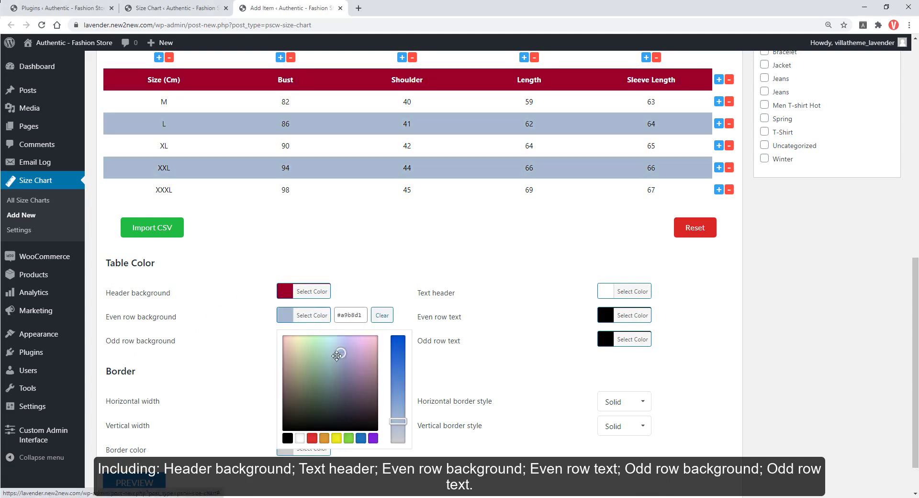
pyautogui.moveTo(330, 364)
pyautogui.mouseDown()
pyautogui.moveTo(339, 349)
pyautogui.moveTo(318, 357)
pyautogui.moveTo(333, 354)
pyautogui.mouseUp()
pyautogui.moveTo(398, 423)
pyautogui.mouseDown()
pyautogui.moveTo(398, 378)
pyautogui.moveTo(400, 430)
pyautogui.mouseUp()
pyautogui.click(468, 393)
# Set the table's odd row background color to white.
pyautogui.click(298, 344)
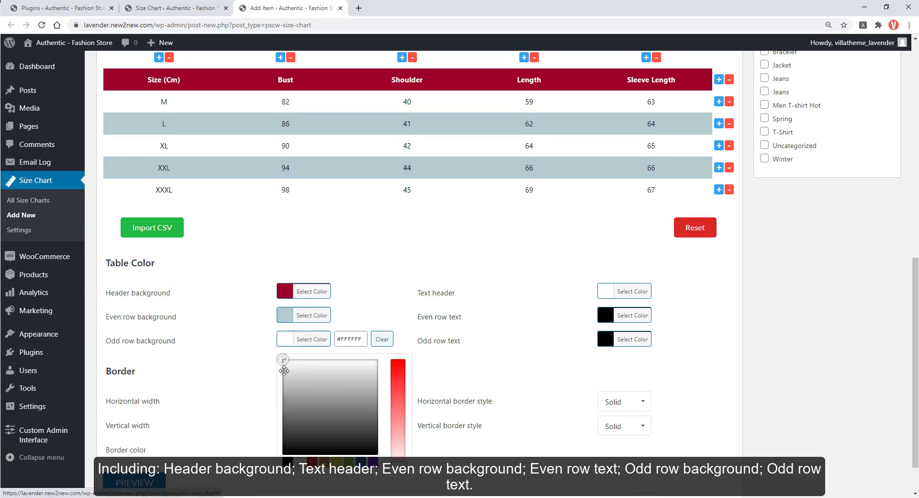
pyautogui.moveTo(285, 362)
pyautogui.mouseDown()
pyautogui.moveTo(305, 373)
pyautogui.moveTo(244, 362)
pyautogui.mouseUp()
pyautogui.click(242, 363)
# Set the table's header text color to the off-white #fffcfc.
pyautogui.click(624, 291)
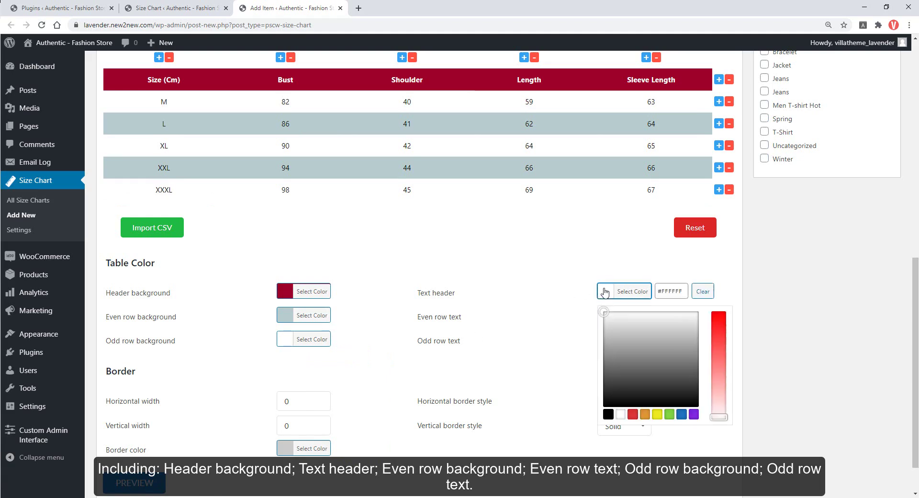
pyautogui.moveTo(623, 317)
pyautogui.mouseDown()
pyautogui.moveTo(636, 322)
pyautogui.moveTo(615, 328)
pyautogui.moveTo(608, 313)
pyautogui.mouseUp()
pyautogui.moveTo(719, 419)
pyautogui.mouseDown()
pyautogui.moveTo(728, 373)
pyautogui.moveTo(736, 393)
pyautogui.moveTo(719, 420)
pyautogui.mouseUp()
pyautogui.click(612, 294)
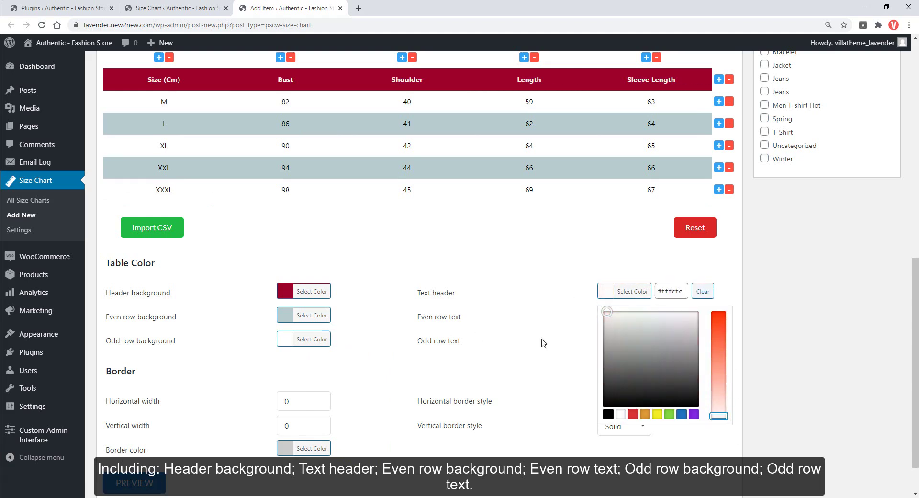
pyautogui.click(544, 342)
# Set the table's even row text color to near-black #0a0a0a.
pyautogui.click(606, 315)
pyautogui.moveTo(604, 432)
pyautogui.mouseDown()
pyautogui.moveTo(626, 362)
pyautogui.moveTo(606, 427)
pyautogui.mouseUp()
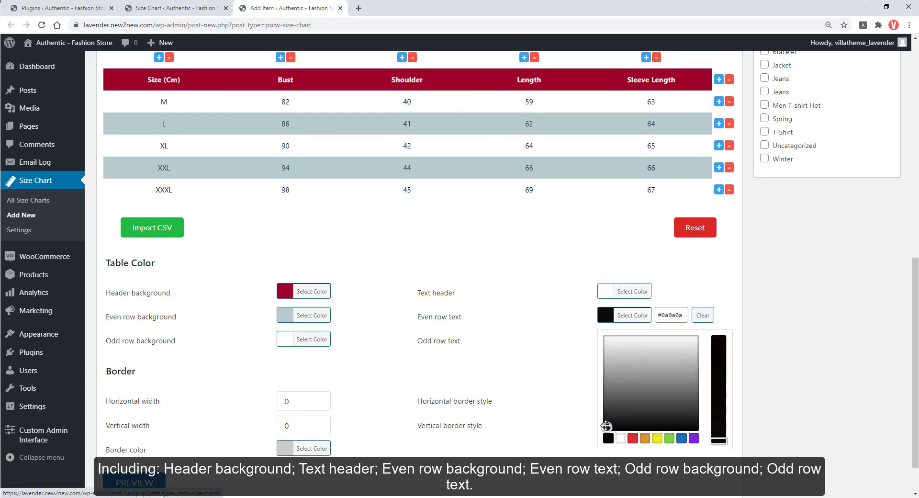
pyautogui.click(554, 399)
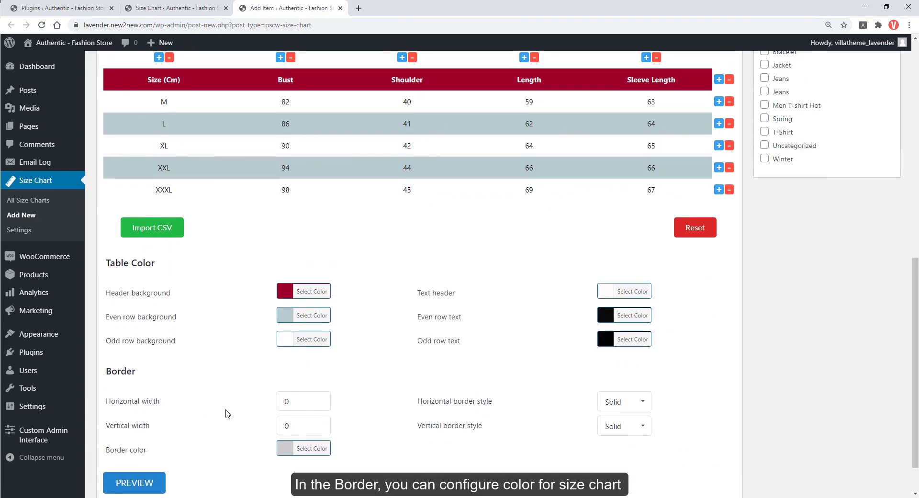
# Set the table's horizontal and vertical border widths to 1 and the border color to crimson.
pyautogui.write('1')
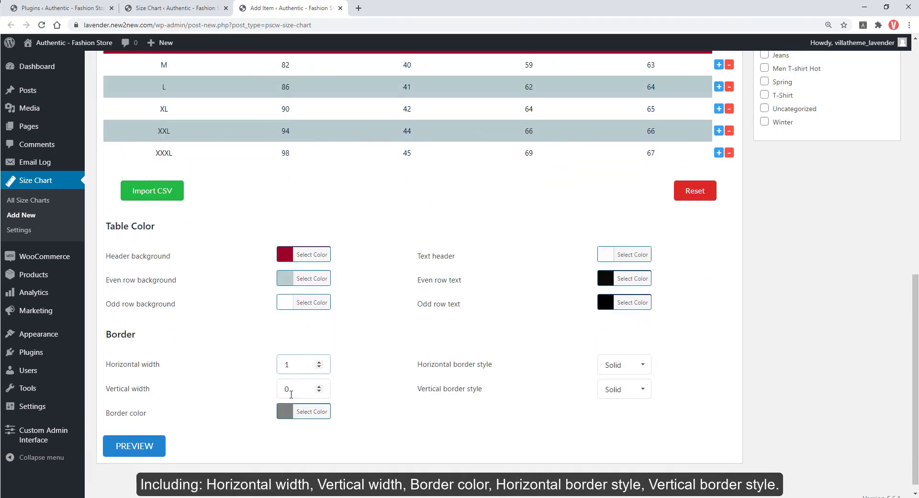
pyautogui.press('Tab')
pyautogui.write('1')
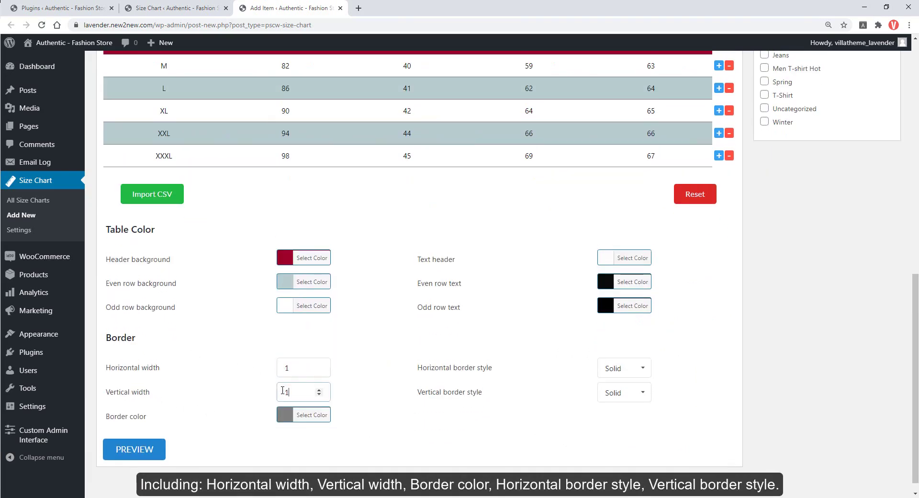
pyautogui.click(290, 415)
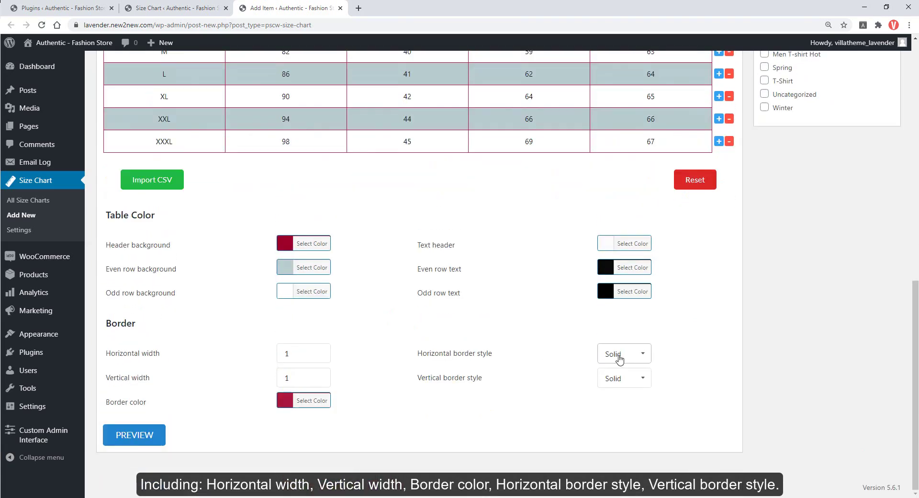
# Try the Dashed horizontal border style, and set both the horizontal and vertical border styles to Dotted.
pyautogui.scroll(1, 619, 359)
pyautogui.click(622, 402)
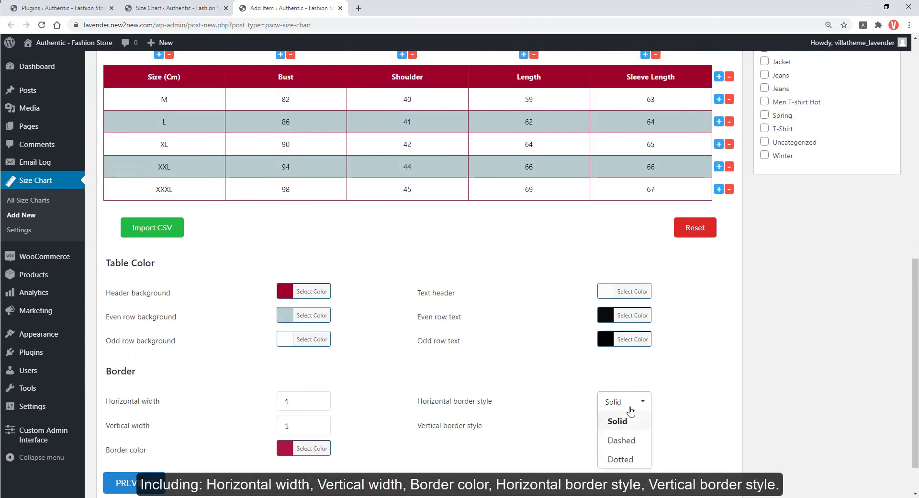
pyautogui.click(616, 439)
pyautogui.click(622, 402)
pyautogui.click(621, 461)
pyautogui.click(616, 420)
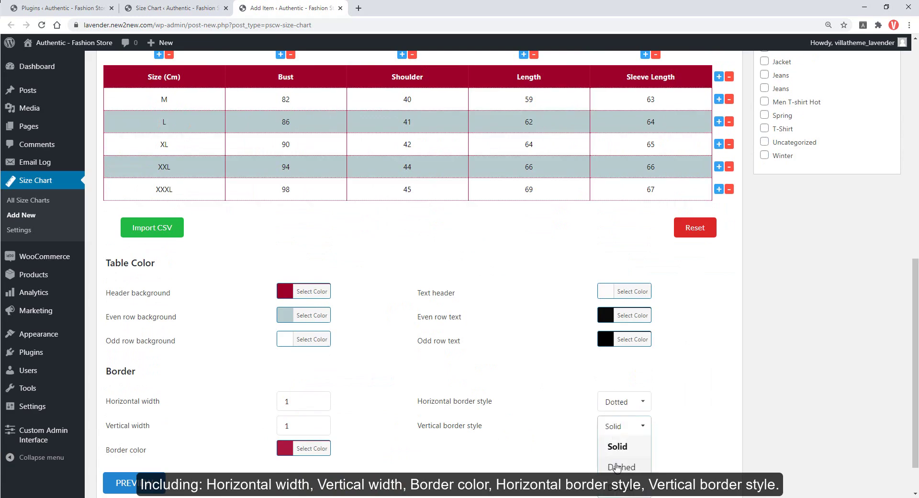
pyautogui.click(617, 462)
pyautogui.scroll(1, 533, 466)
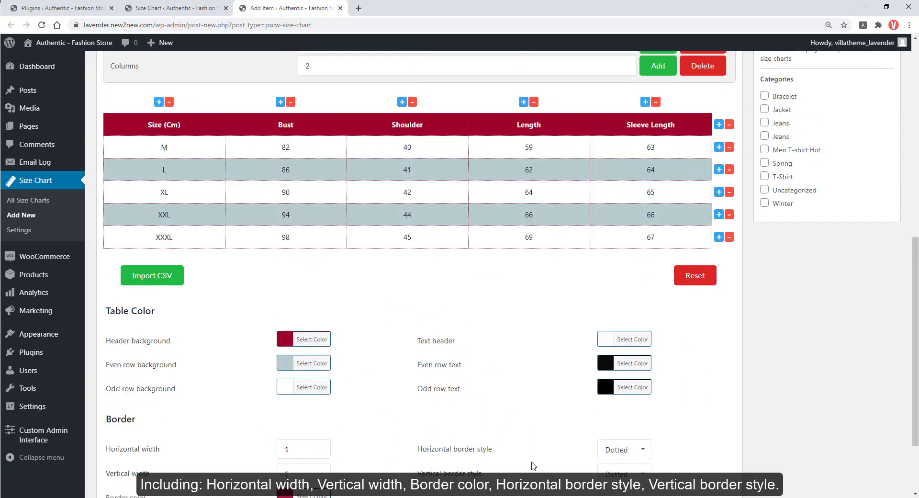
# Preview the size chart with its description and styled table, and close the preview.
pyautogui.scroll(-2, 534, 465)
pyautogui.click(151, 439)
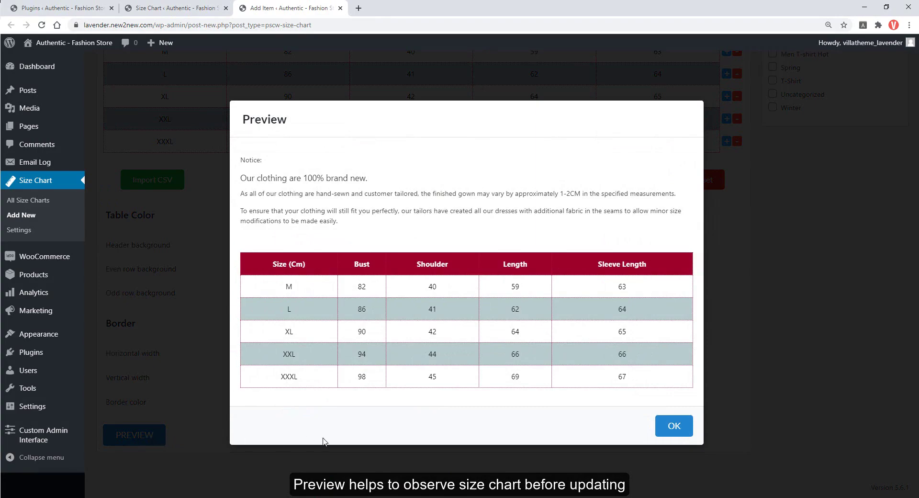
pyautogui.click(672, 428)
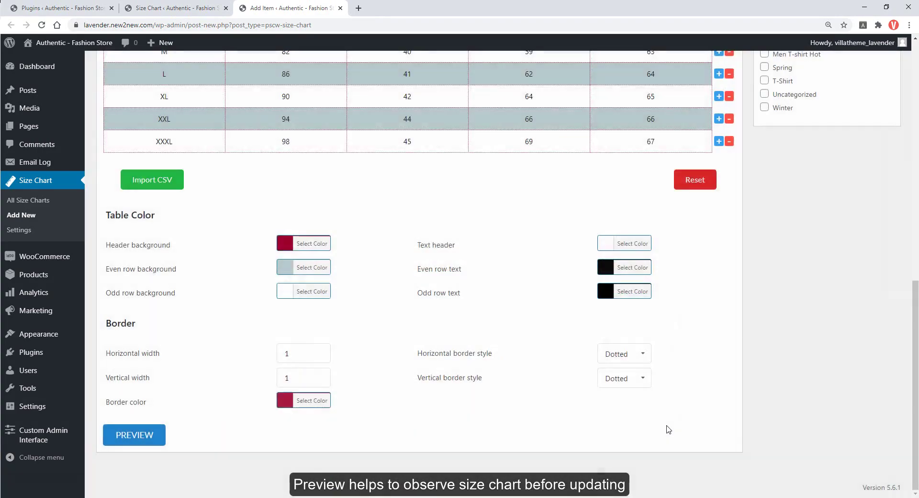
# Add the "Customers Show" banner from the media library as the size chart image and preview the chart with it.
pyautogui.scroll(4, 667, 430)
pyautogui.scroll(3, 667, 430)
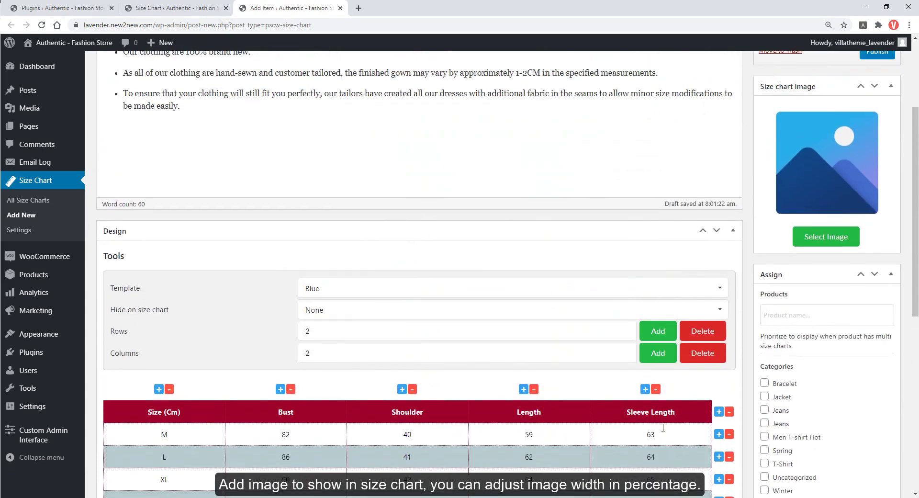
pyautogui.click(829, 244)
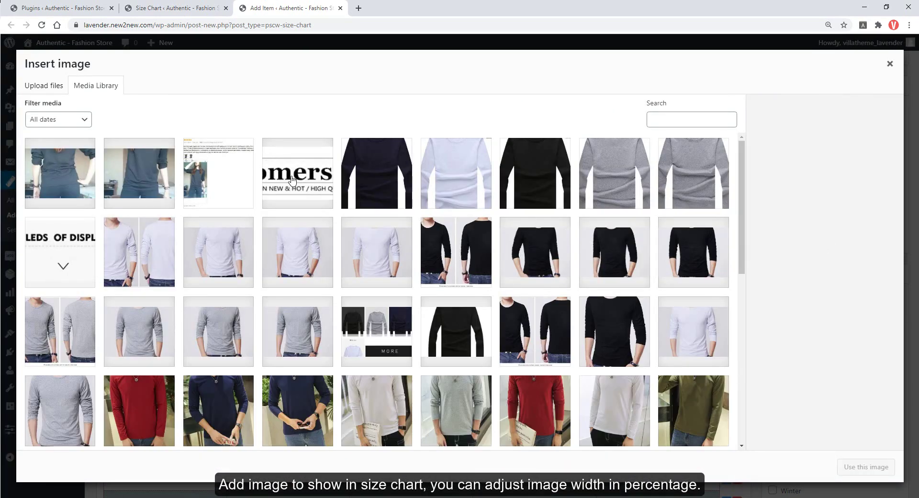
pyautogui.click(297, 173)
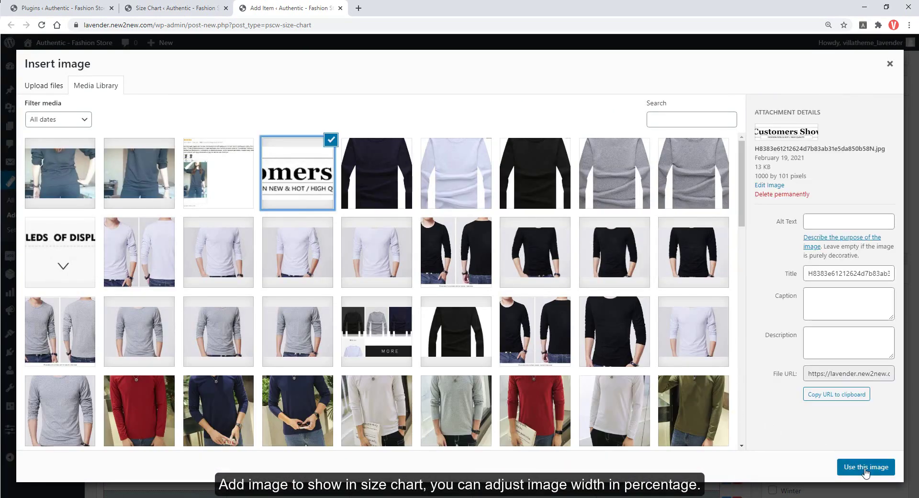
pyautogui.click(866, 467)
pyautogui.scroll(1, 680, 398)
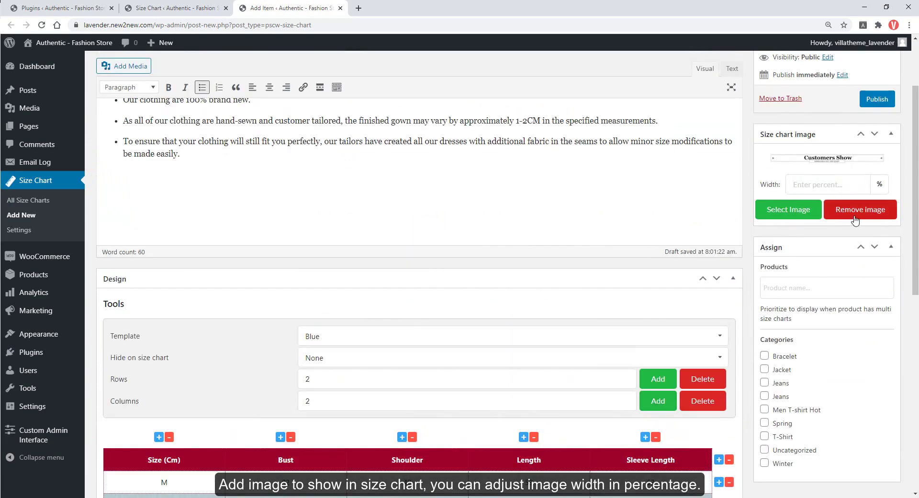
pyautogui.scroll(-9, 856, 220)
pyautogui.click(131, 437)
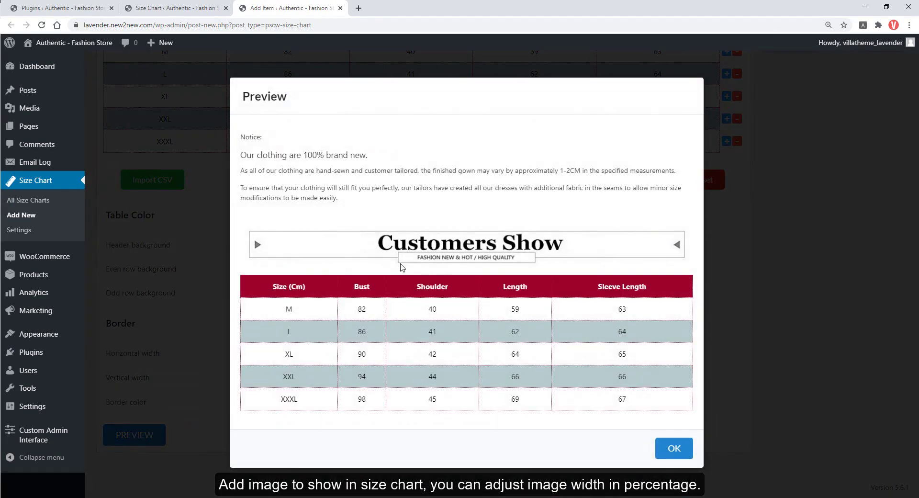
# Assign the size chart to the two 2021 MRMT men's T-shirt products, searching for them with "2021 men" and "2021".
pyautogui.click(786, 336)
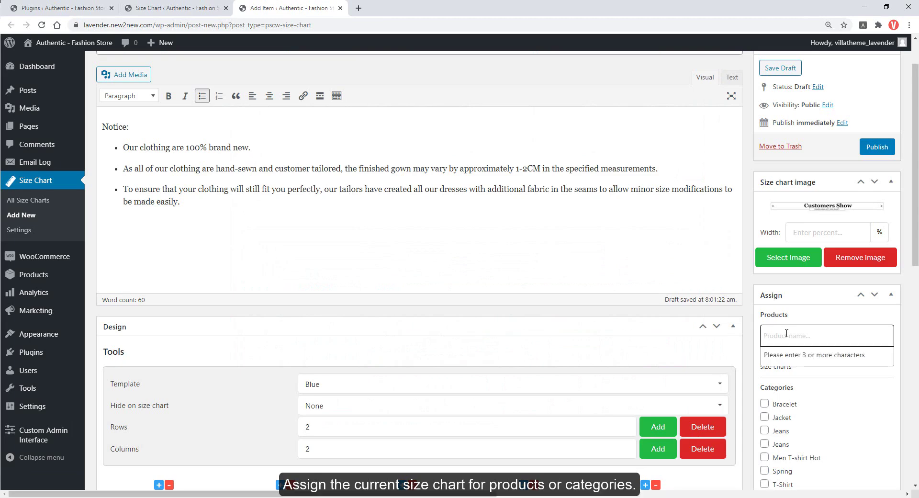
pyautogui.write('2021')
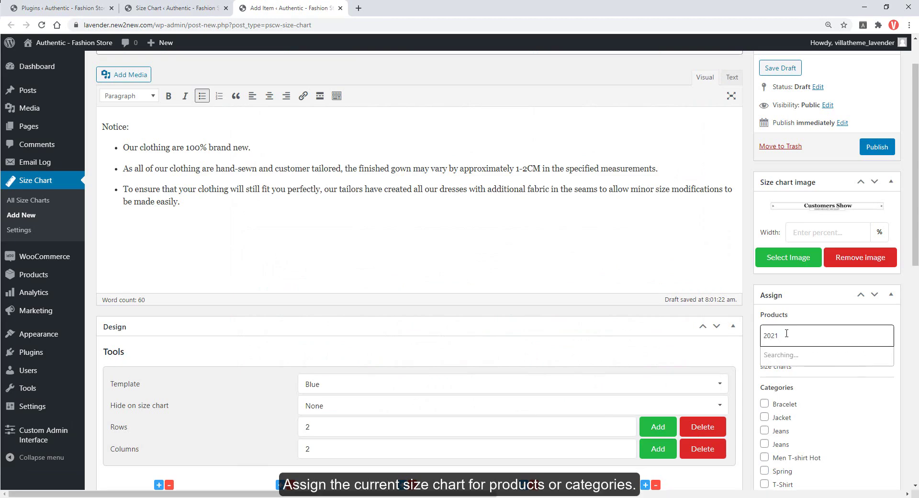
pyautogui.write(' men')
pyautogui.click(790, 367)
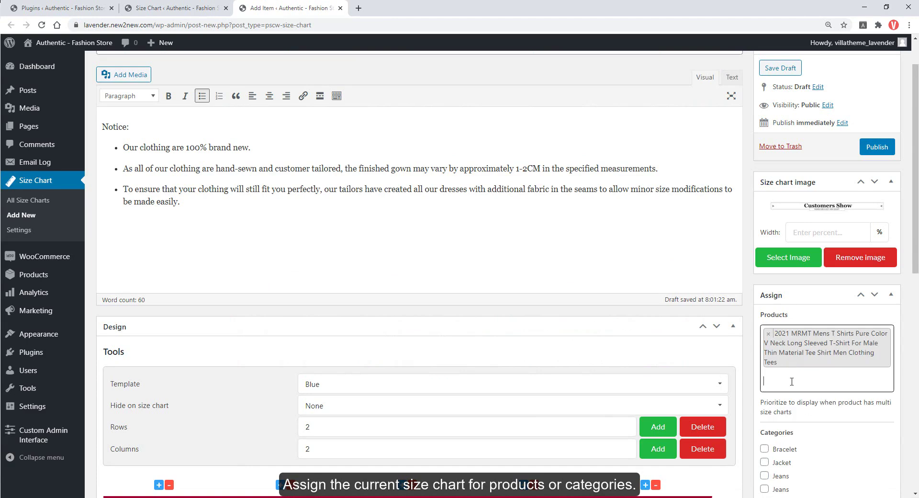
pyautogui.write('2021')
pyautogui.click(793, 306)
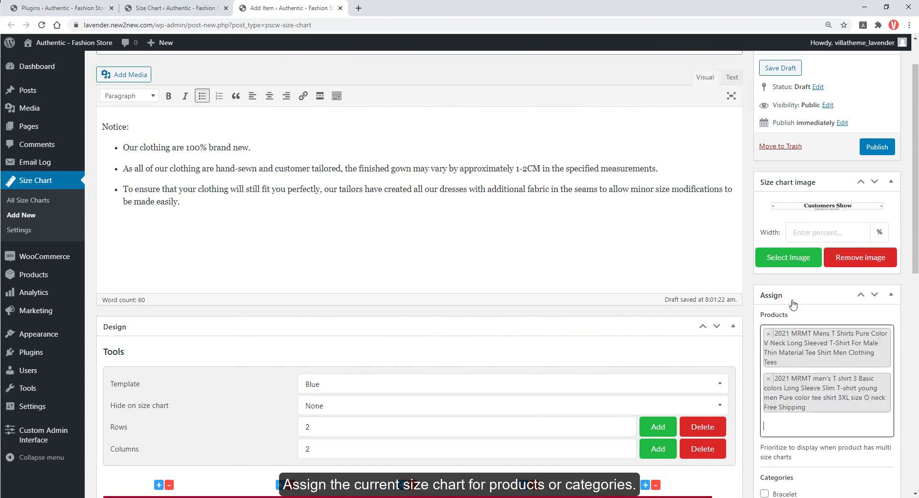
# Assign the size chart to the Men T-shirt Hot category and publish it.
pyautogui.scroll(-3, 800, 412)
pyautogui.click(764, 404)
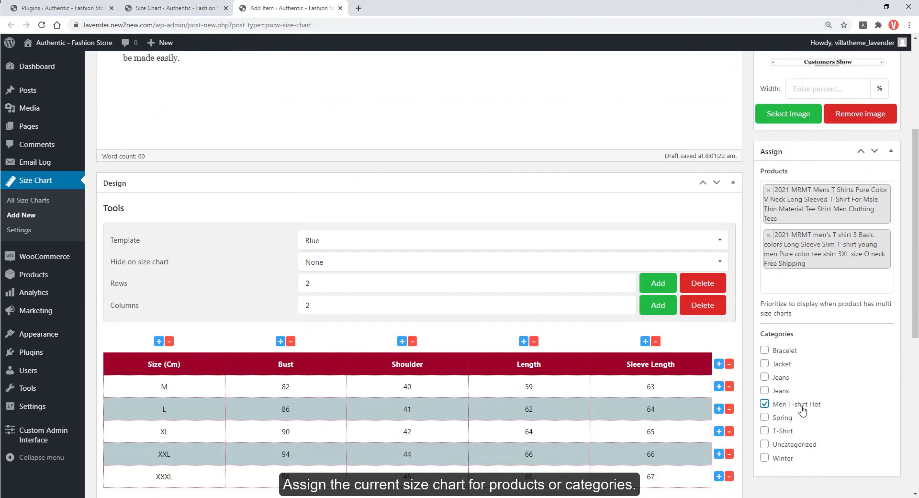
pyautogui.scroll(3, 824, 287)
pyautogui.click(880, 151)
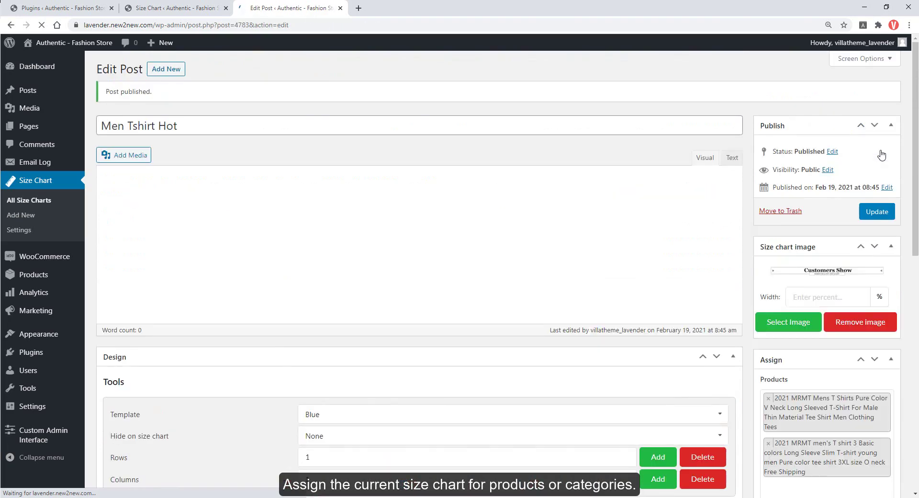
# View the 2021 MRMT V-neck T-shirt's store page from the product list and open its size chart.
pyautogui.scroll(-3, 160, 244)
pyautogui.hotkey('ctrl', 'Tab')
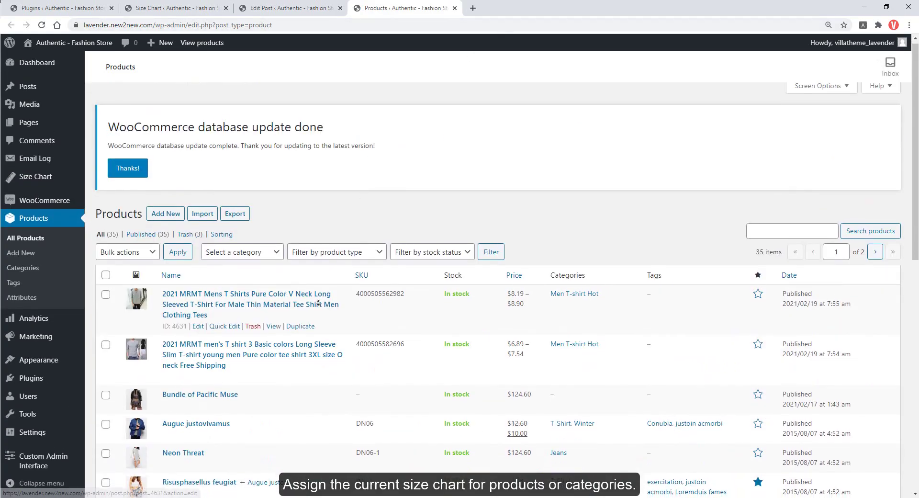
pyautogui.click(274, 282)
pyautogui.scroll(-5, 568, 241)
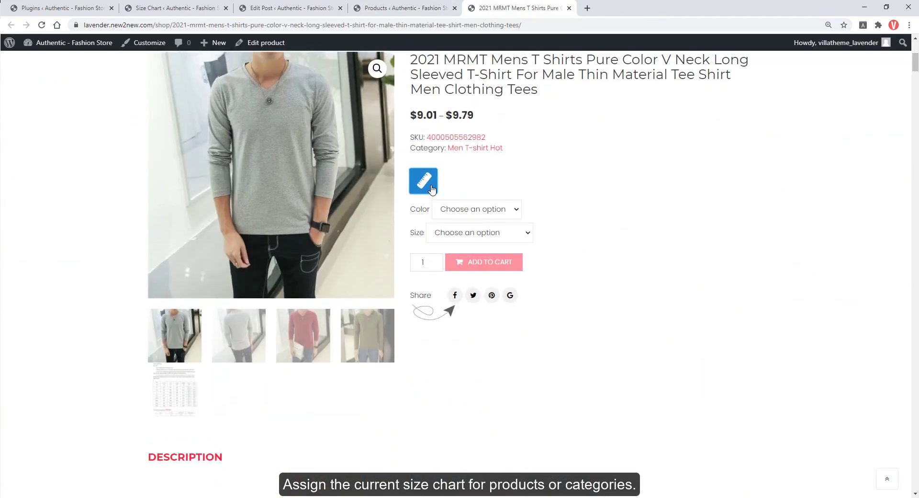
pyautogui.click(428, 185)
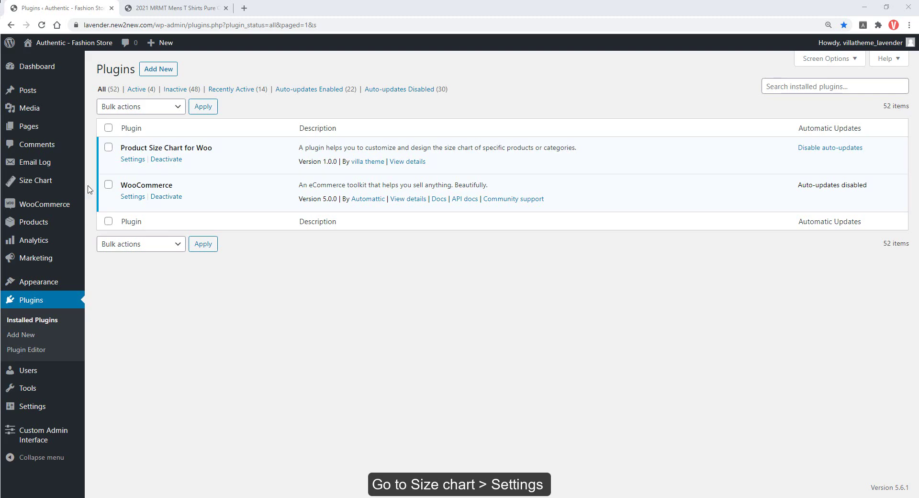
# Open the Size Chart plugin's general settings in a new browser tab and switch to it.
pyautogui.moveTo(82, 185)
pyautogui.middleClick(99, 212)
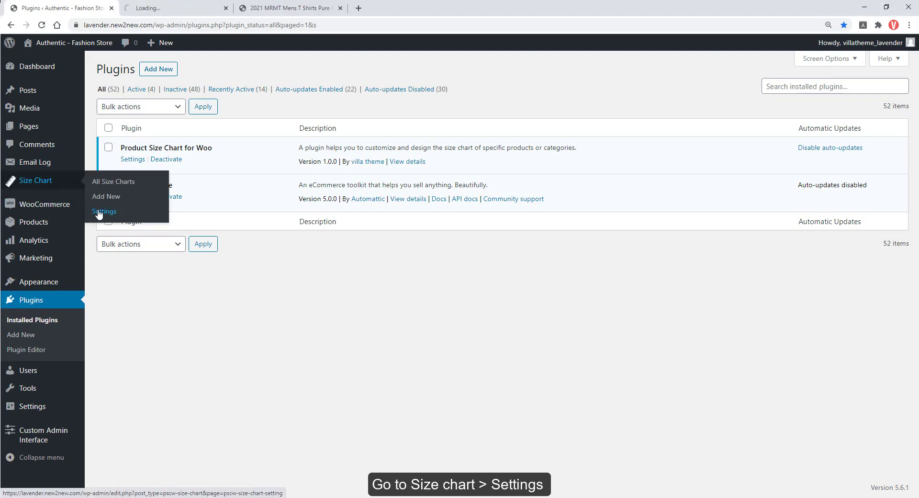
pyautogui.click(144, 8)
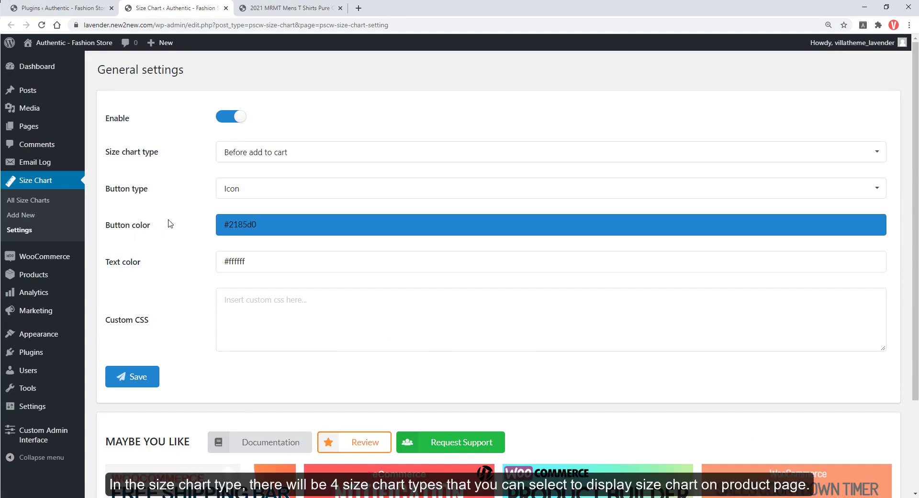
# Set the size chart type to Pop-up and review its horizontal position and button type options.
pyautogui.click(272, 162)
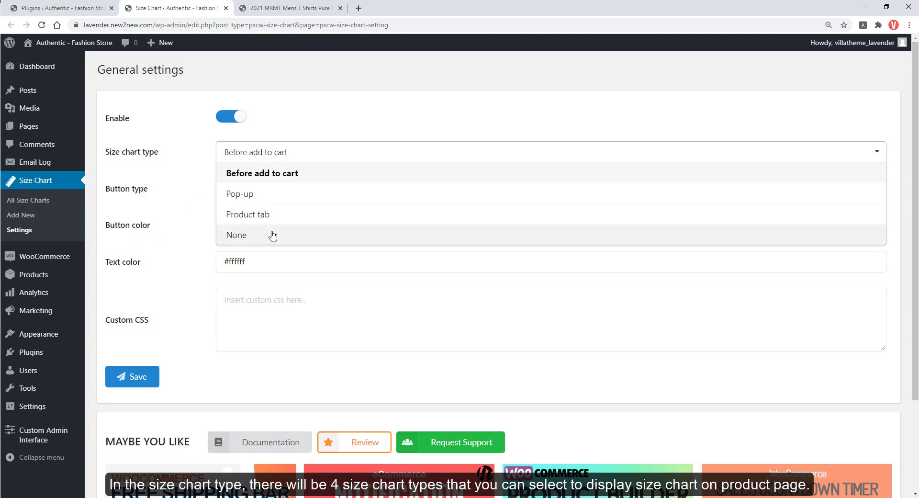
pyautogui.click(272, 198)
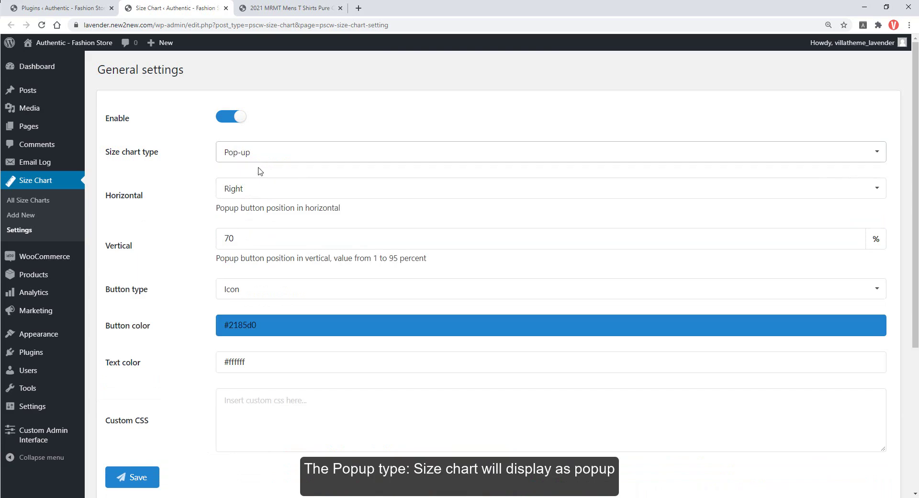
pyautogui.click(252, 193)
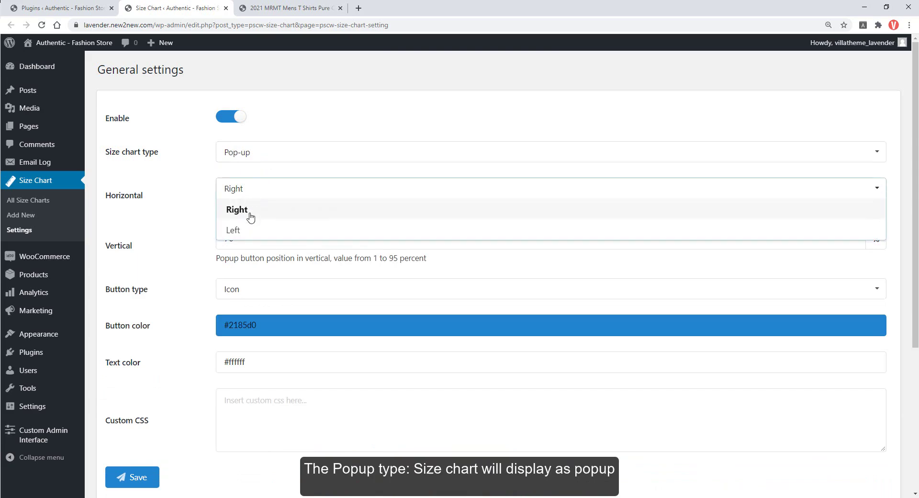
pyautogui.click(194, 222)
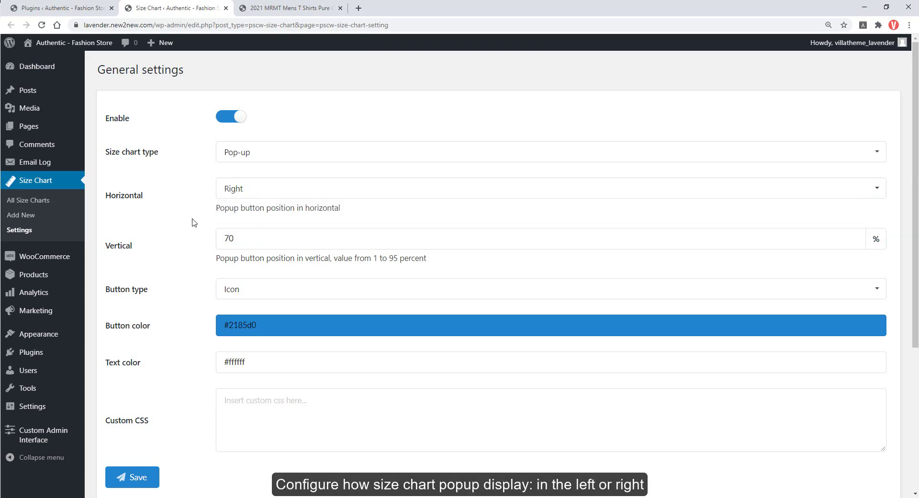
pyautogui.click(232, 289)
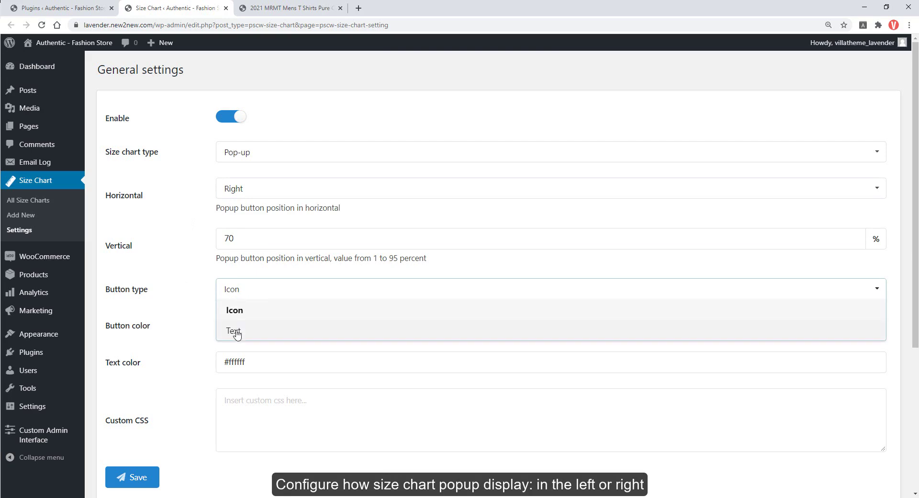
pyautogui.click(207, 315)
# Change the pop-up button color to #107aca and save the settings.
pyautogui.click(239, 326)
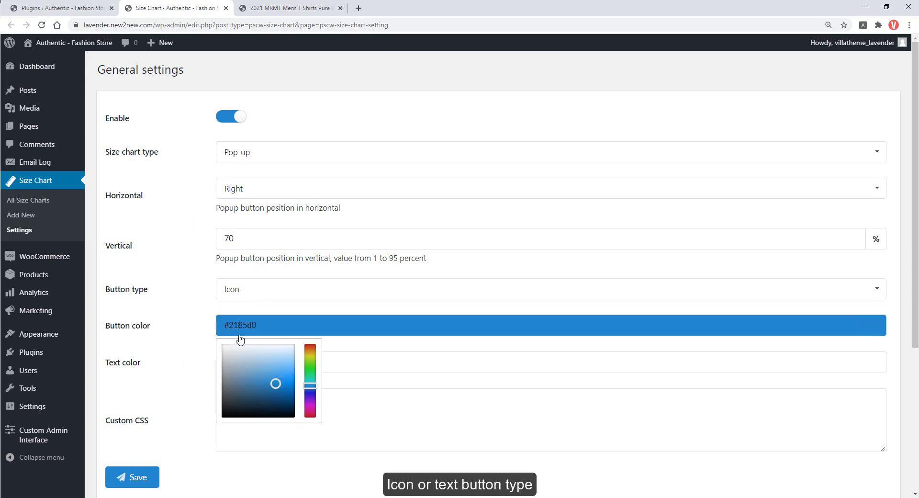
pyautogui.moveTo(282, 381)
pyautogui.mouseDown()
pyautogui.moveTo(275, 389)
pyautogui.moveTo(282, 385)
pyautogui.mouseUp()
pyautogui.click(192, 370)
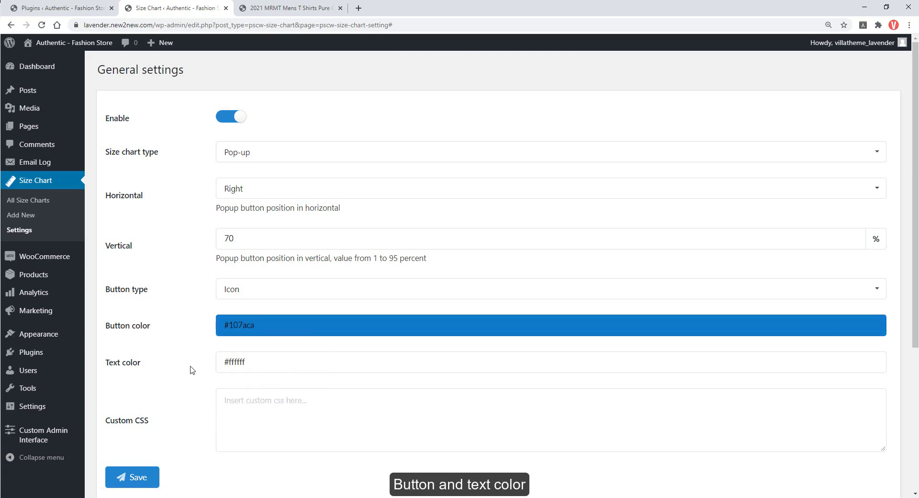
pyautogui.click(150, 469)
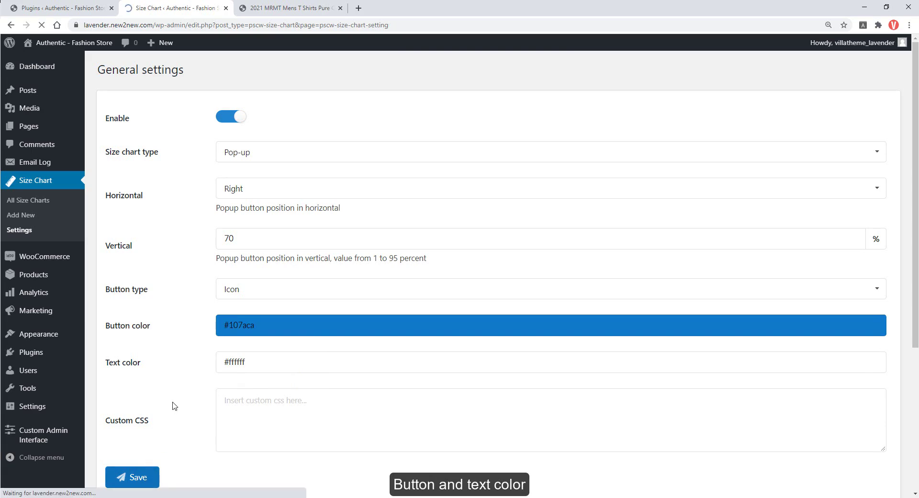
# Check the pop-up size chart icon on the V-neck T-shirt's store page and return to the plugin settings.
pyautogui.click(291, 9)
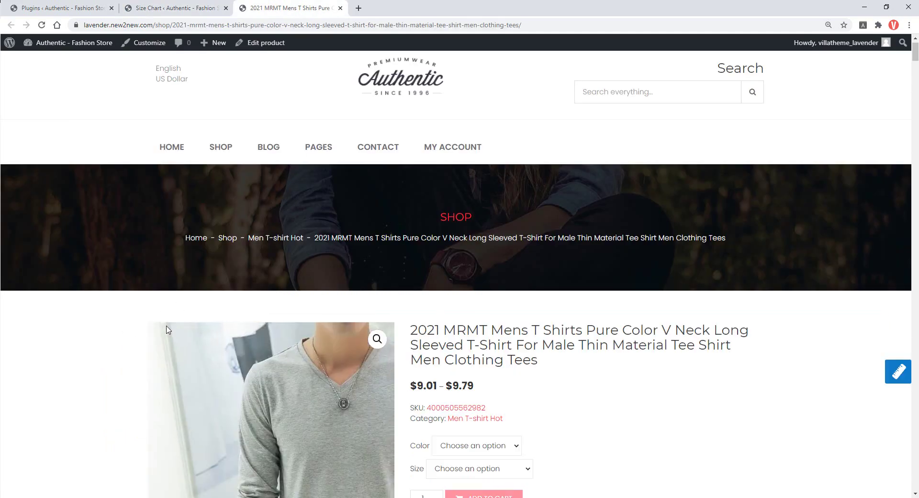
pyautogui.scroll(-2, 289, 321)
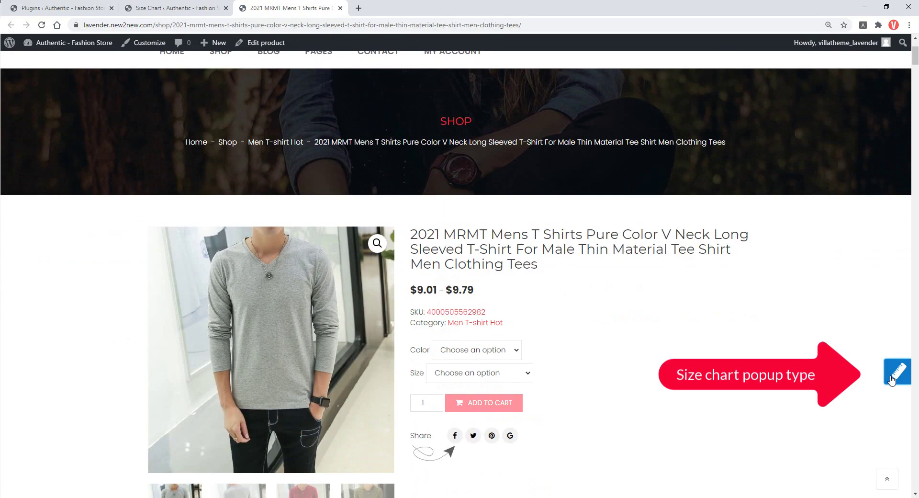
pyautogui.click(192, 11)
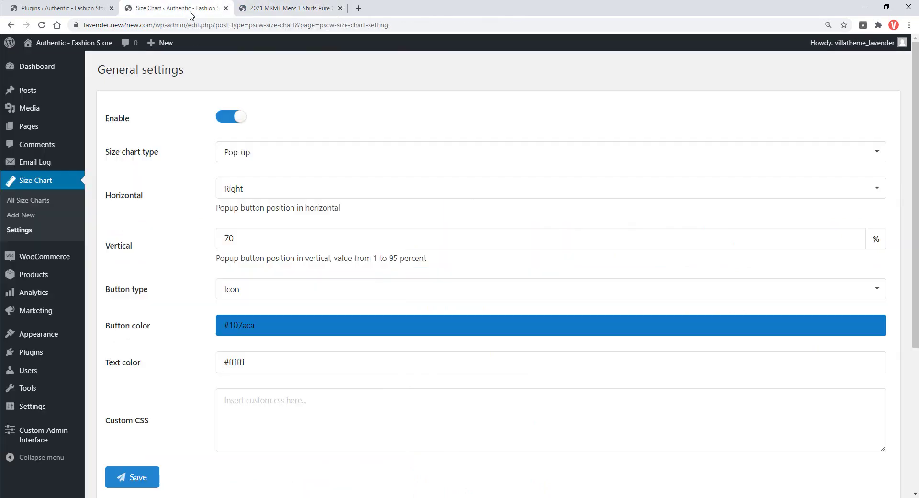
# Set the button type to Text with the label "Size chart" and save the settings.
pyautogui.click(259, 291)
pyautogui.click(241, 330)
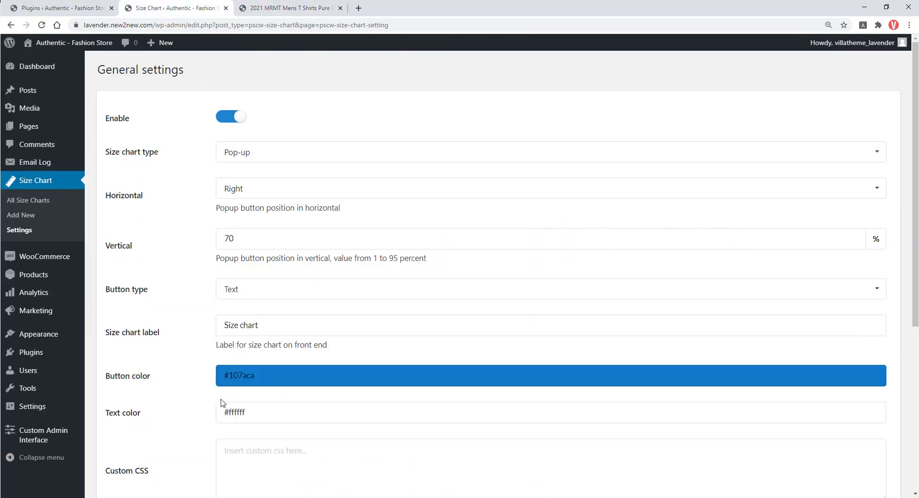
pyautogui.scroll(-2, 192, 431)
pyautogui.click(257, 230)
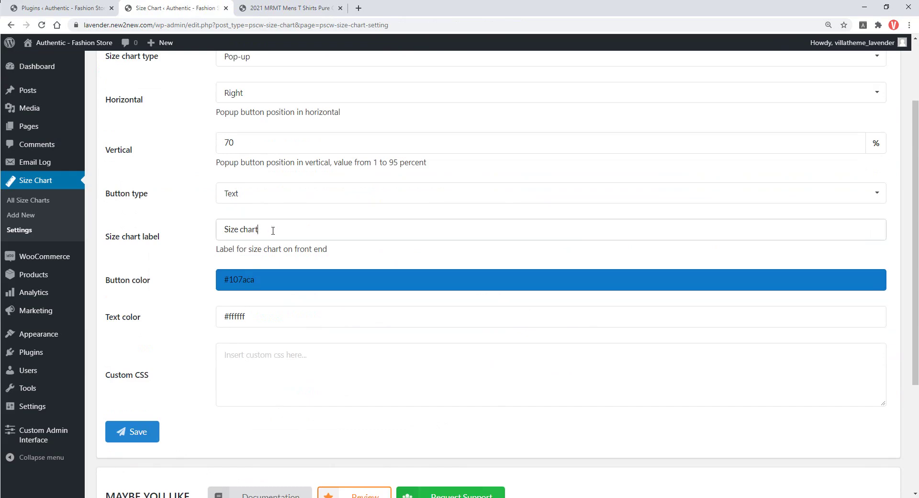
pyautogui.click(137, 433)
# Open the size chart pop-up on the V-neck T-shirt's store page and close it.
pyautogui.click(254, 12)
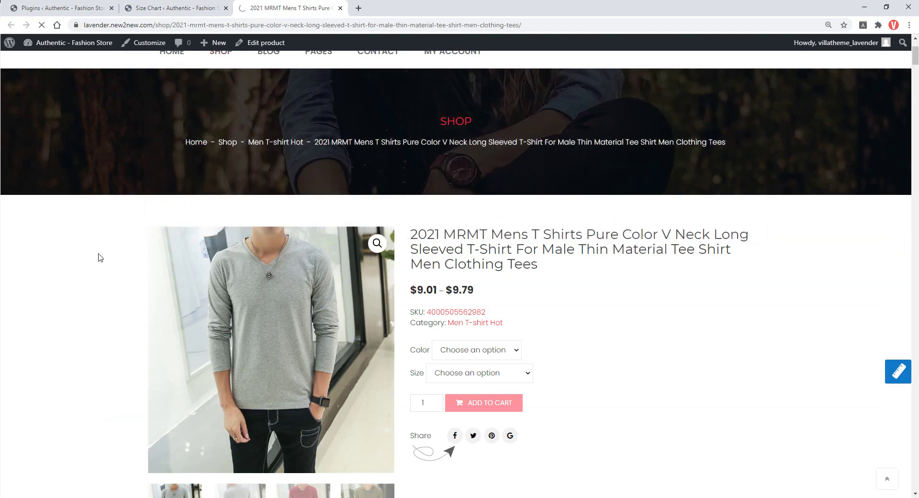
pyautogui.click(897, 373)
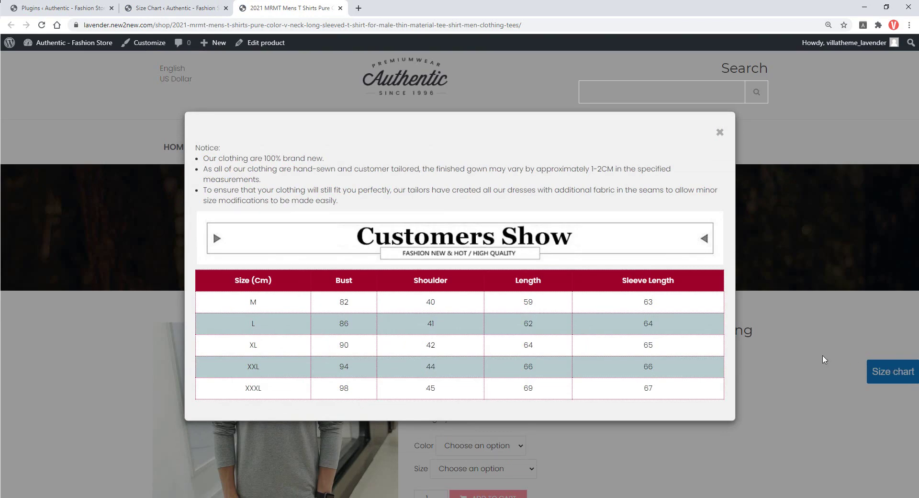
pyautogui.click(825, 359)
# Set the size chart type to Product tab in the plugin settings and save.
pyautogui.click(175, 8)
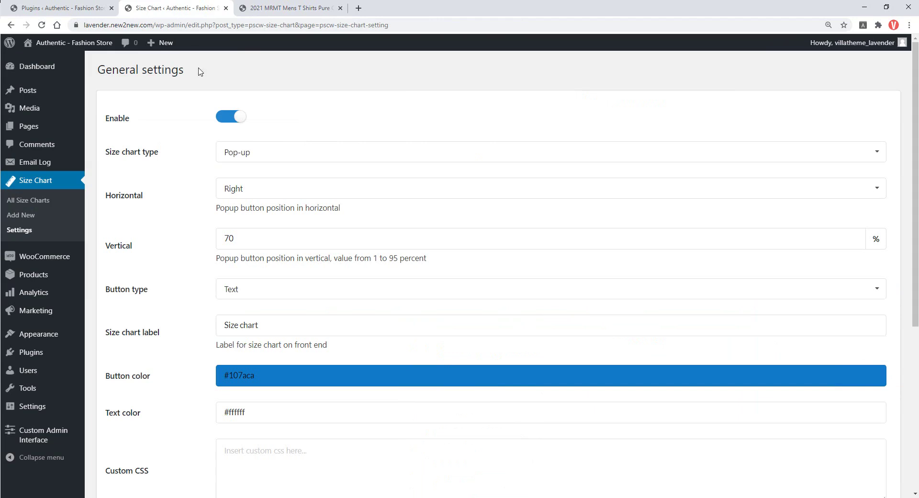
pyautogui.click(264, 158)
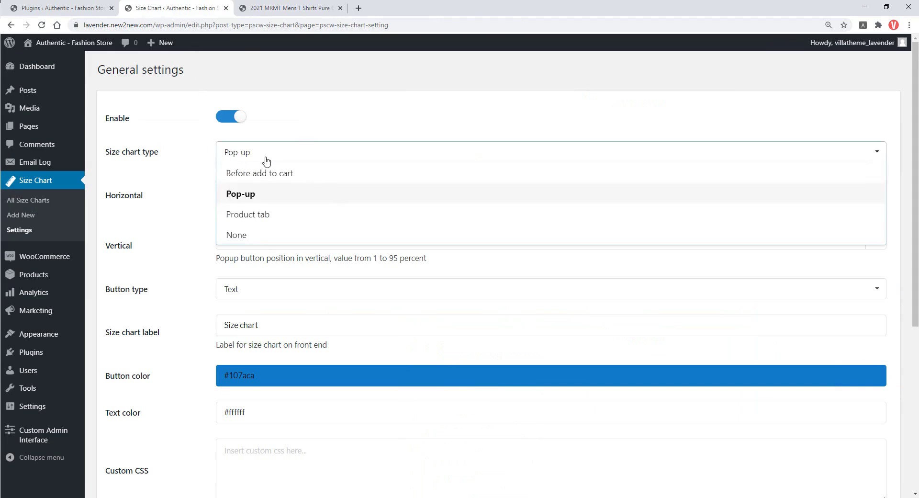
pyautogui.click(257, 215)
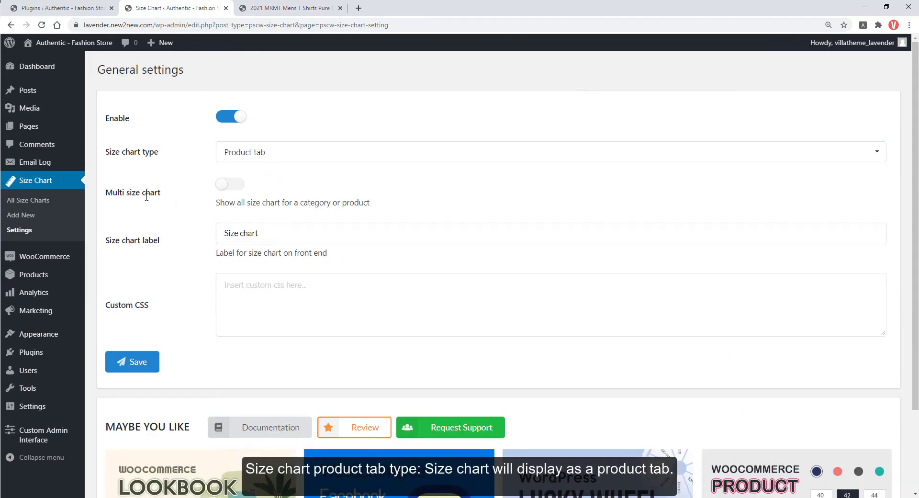
pyautogui.click(132, 361)
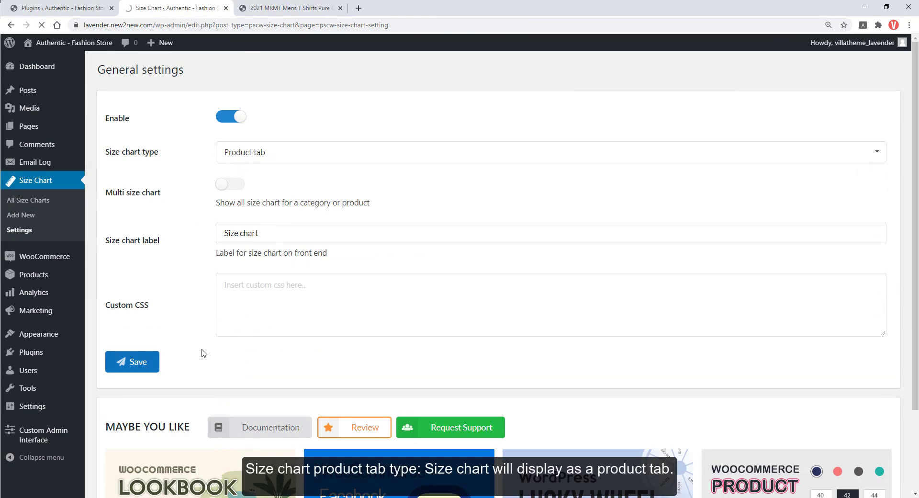
# View the size chart in its own product tab on the V-neck T-shirt's store page.
pyautogui.hotkey('ctrl', 'Tab')
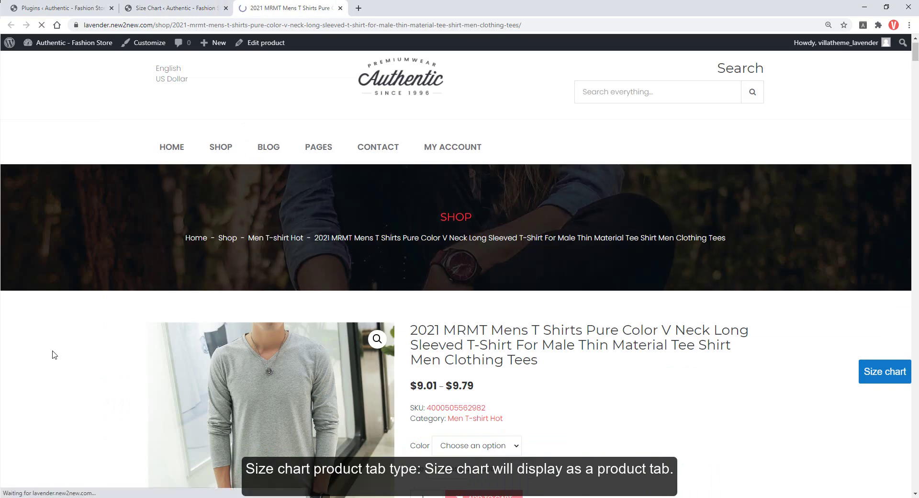
pyautogui.scroll(-9, 54, 354)
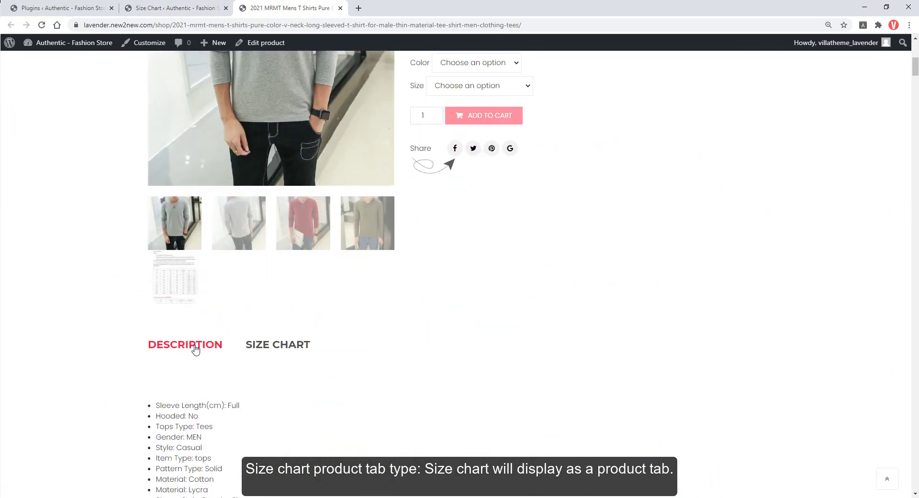
pyautogui.click(266, 346)
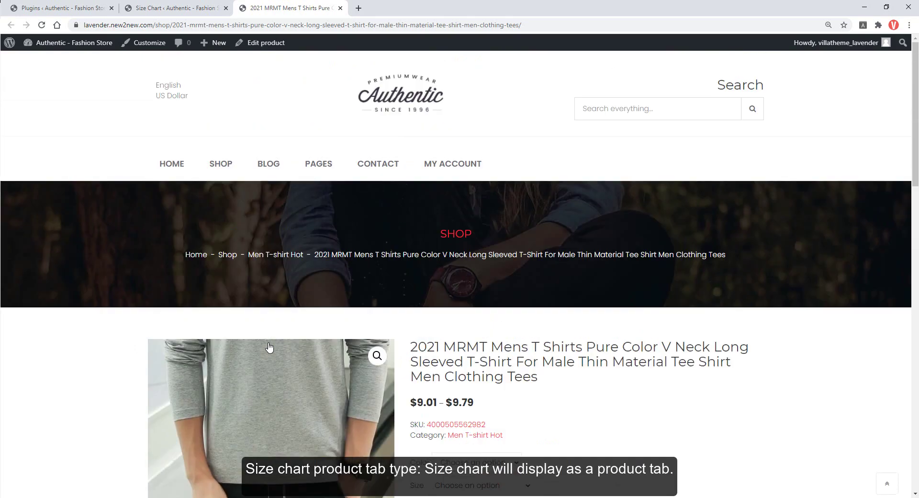
pyautogui.scroll(-5, 269, 346)
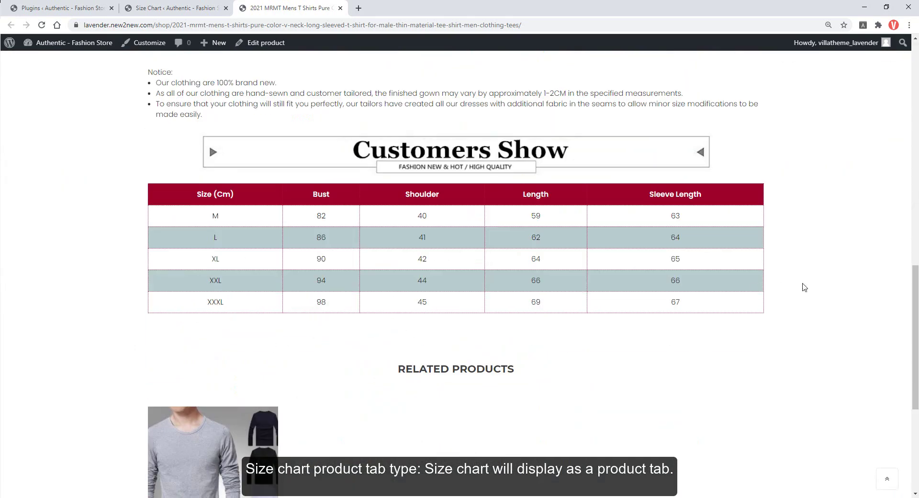
pyautogui.scroll(1, 805, 287)
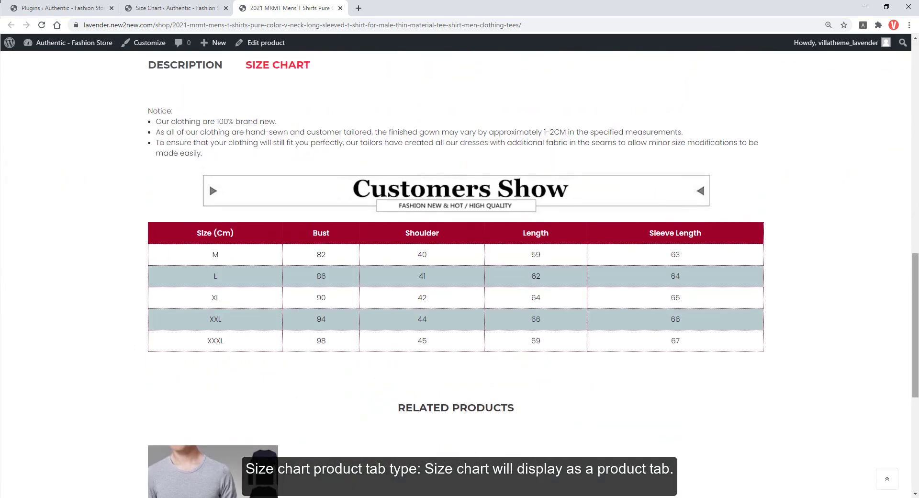
# Return to the plugin settings and set the size chart type to None.
pyautogui.click(164, 9)
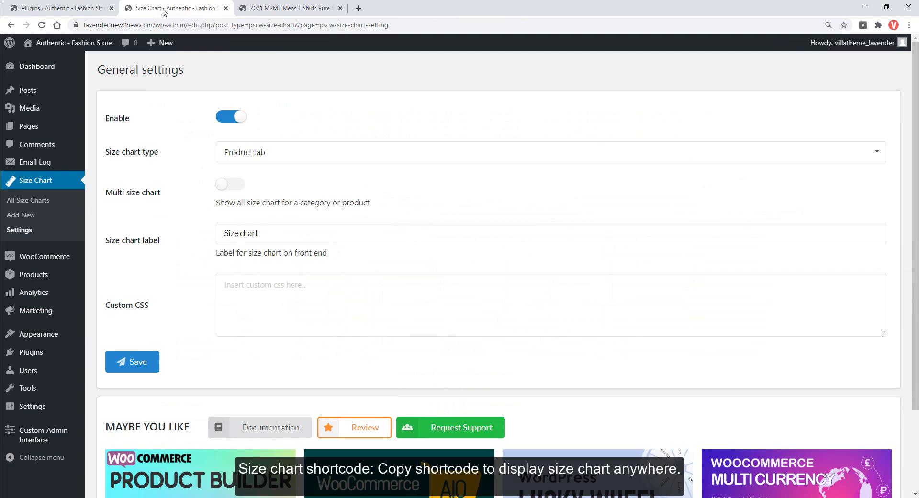
pyautogui.click(245, 151)
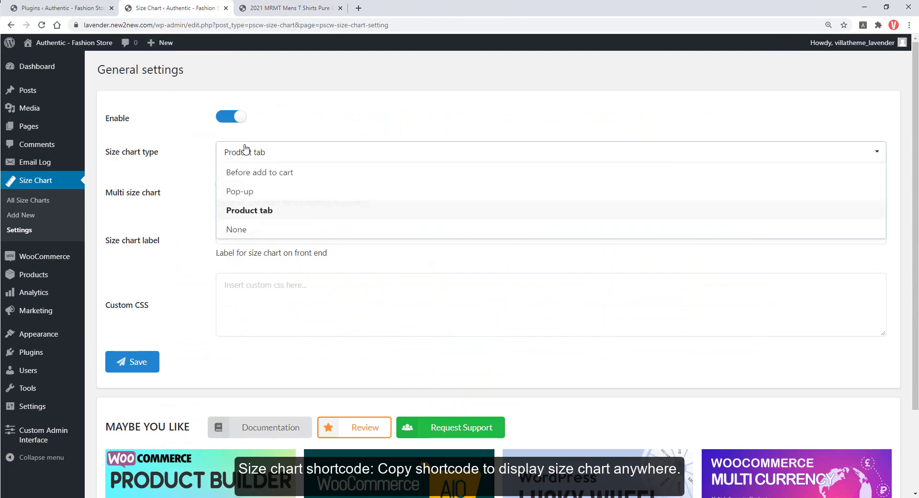
pyautogui.click(250, 235)
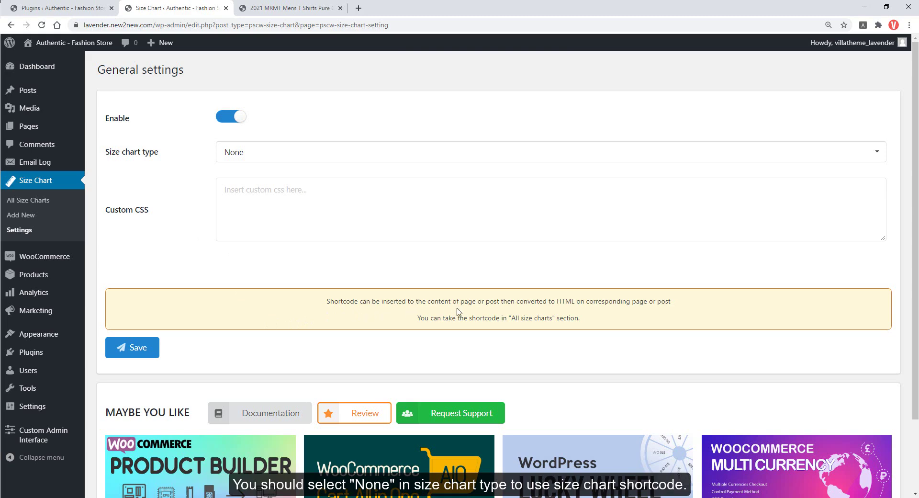
# Open the list of all size charts in a new browser tab and copy the Men Tshirt Hot shortcode.
pyautogui.keyDown('ctrl'); pyautogui.keyDown('shift'); pyautogui.click(38, 200); pyautogui.keyUp('shift'); pyautogui.keyUp('ctrl')
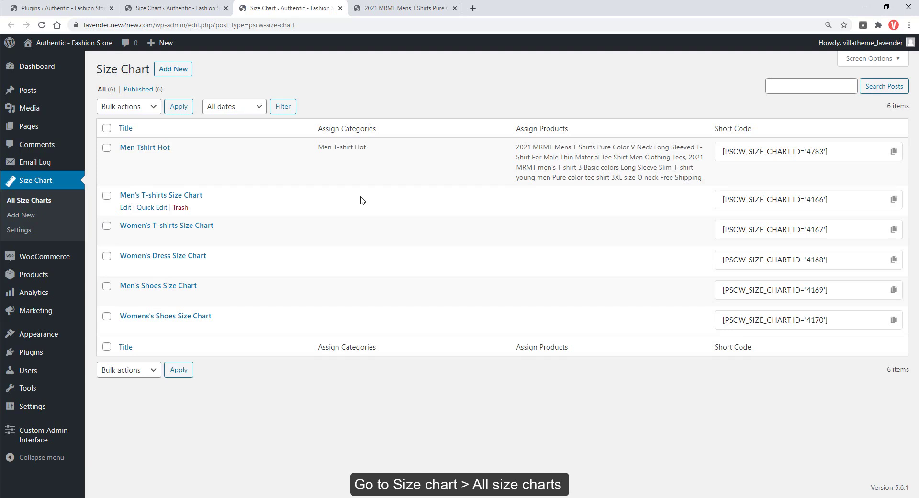
pyautogui.click(893, 153)
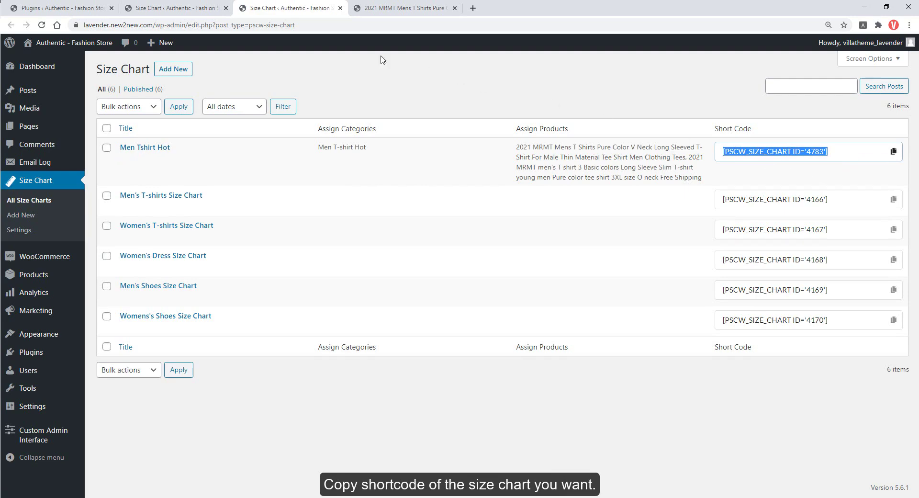
# Open the product list in a new browser tab and open the 2021 MRMT V-neck T-shirt for editing.
pyautogui.moveTo(41, 274)
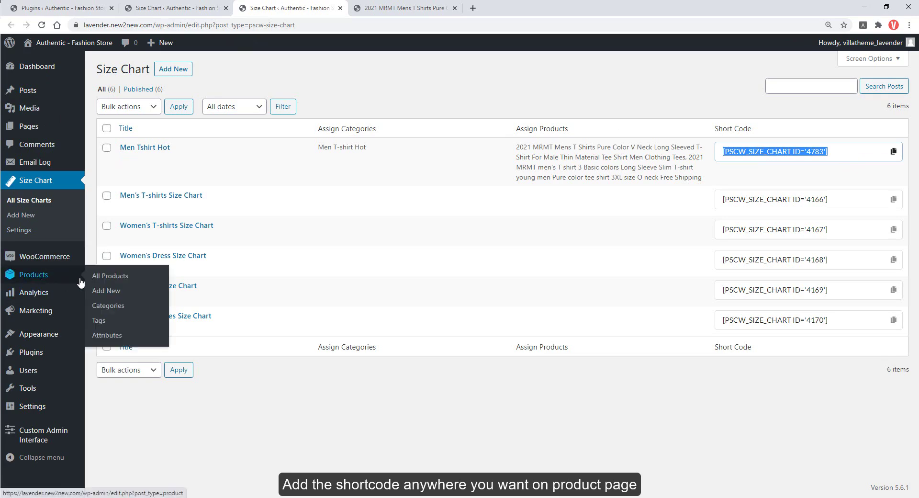
pyautogui.keyDown('ctrl'); pyautogui.click(107, 274); pyautogui.keyUp('ctrl')
pyautogui.hotkey('ctrl', 'Tab')
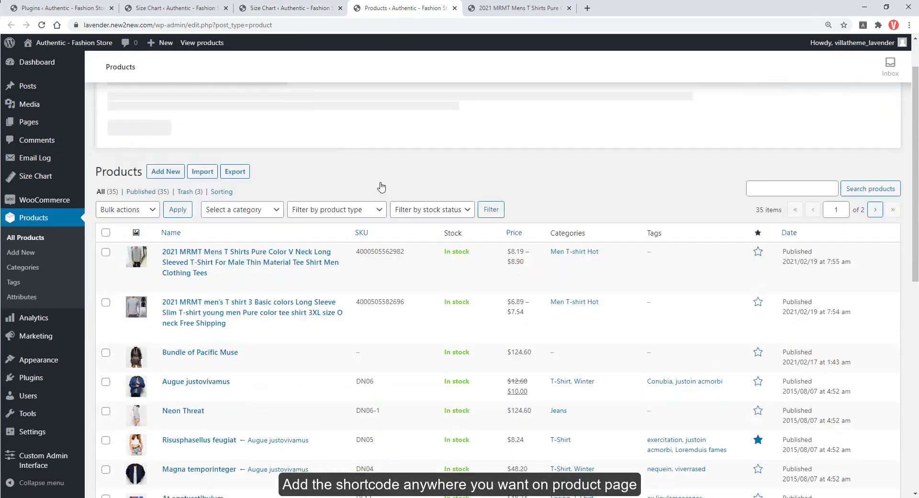
pyautogui.click(199, 241)
# Look through the product description and paste the shortcode [PSCW_SIZE_CHART ID='4783'] into the product short description.
pyautogui.scroll(-3, 199, 246)
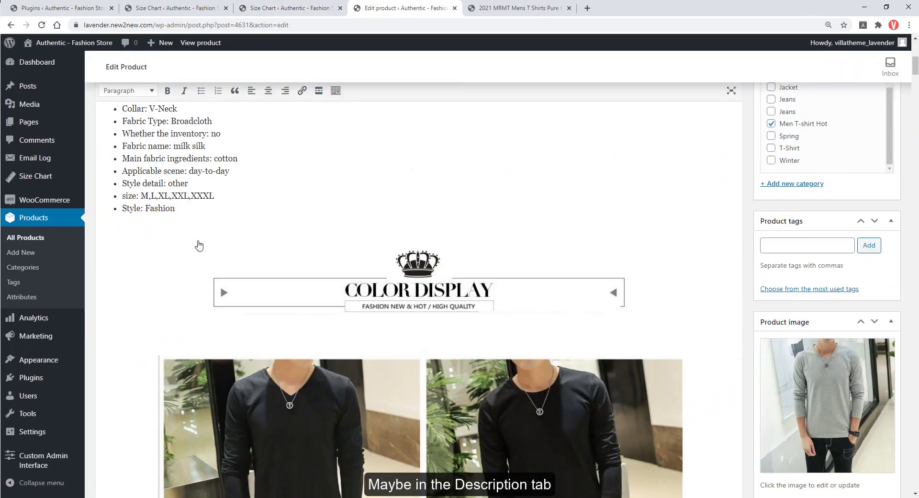
pyautogui.scroll(1, 200, 254)
pyautogui.click(201, 257)
pyautogui.scroll(3, 200, 258)
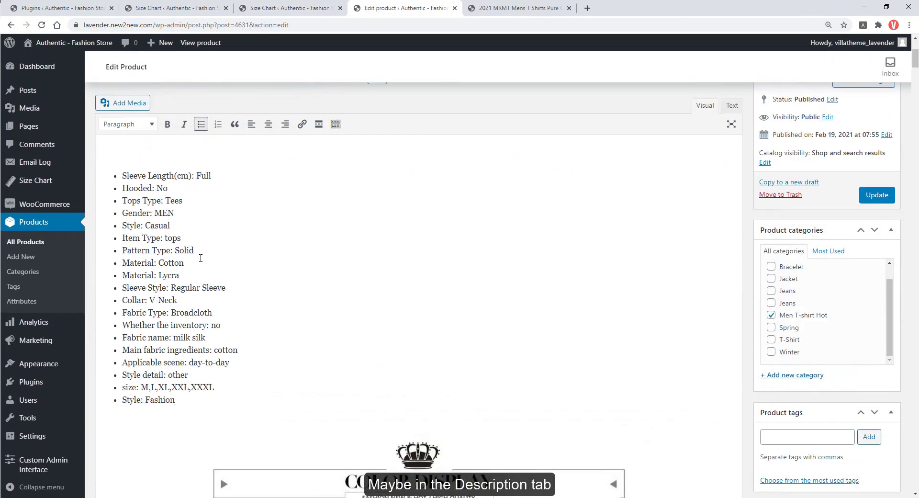
pyautogui.scroll(-8, 201, 258)
pyautogui.moveTo(917, 96); pyautogui.dragTo(917, 483)
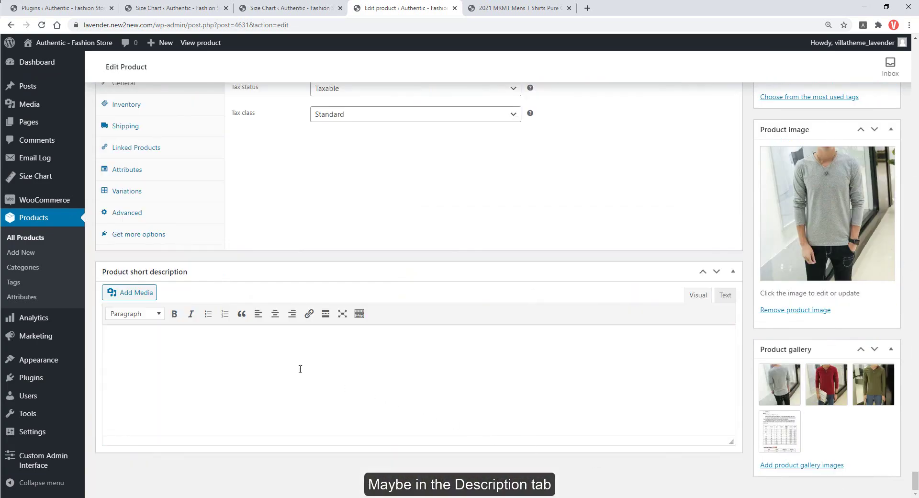
pyautogui.click(221, 352)
pyautogui.hotkey('ctrl', 'v')
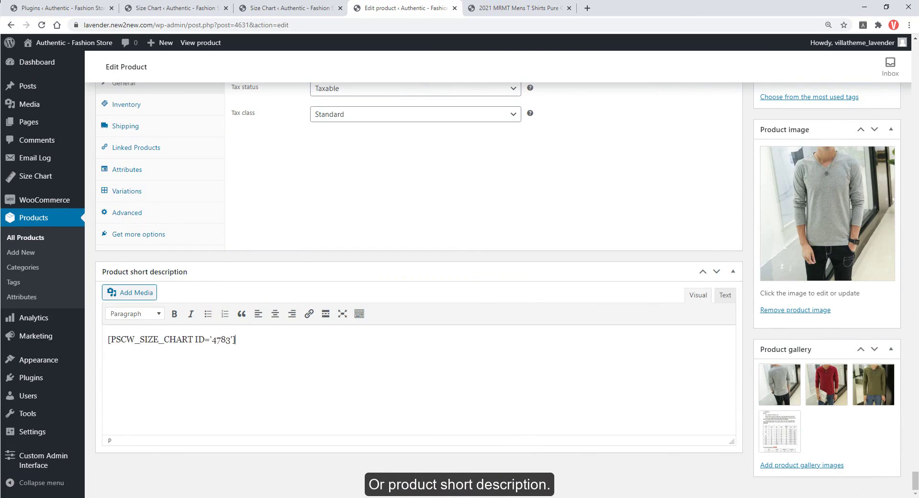
# Update the V-neck T-shirt product to save the shortcode in its short description.
pyautogui.moveTo(918, 481); pyautogui.dragTo(916, 50)
pyautogui.click(887, 379)
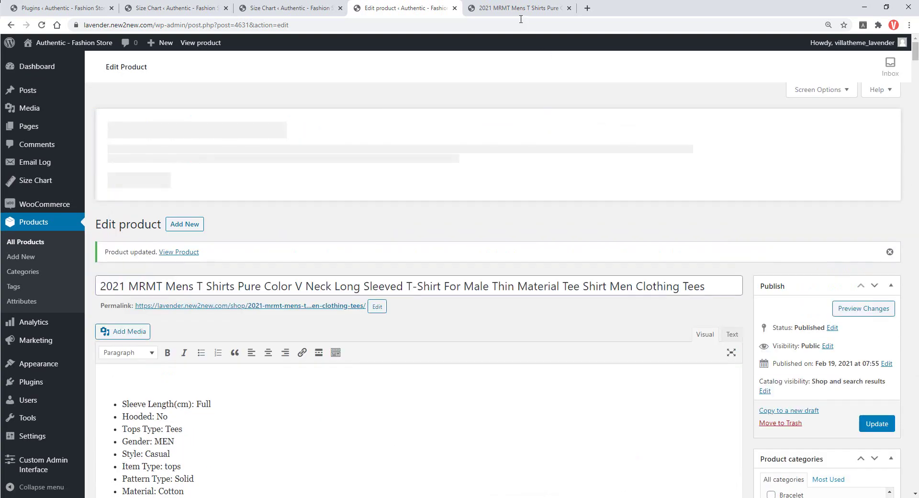
# Reload the T-shirt's storefront page and examine the size chart in the short description beside the product images.
pyautogui.click(520, 7)
pyautogui.press('F5')
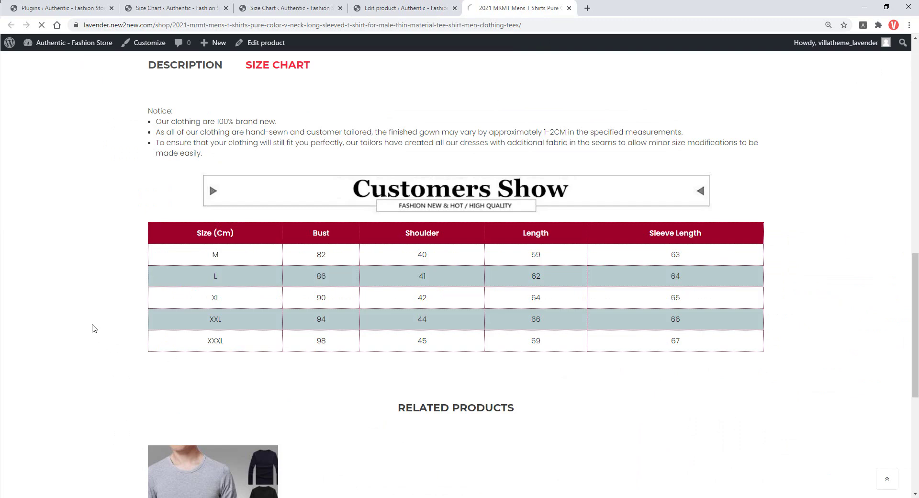
pyautogui.scroll(3, 93, 328)
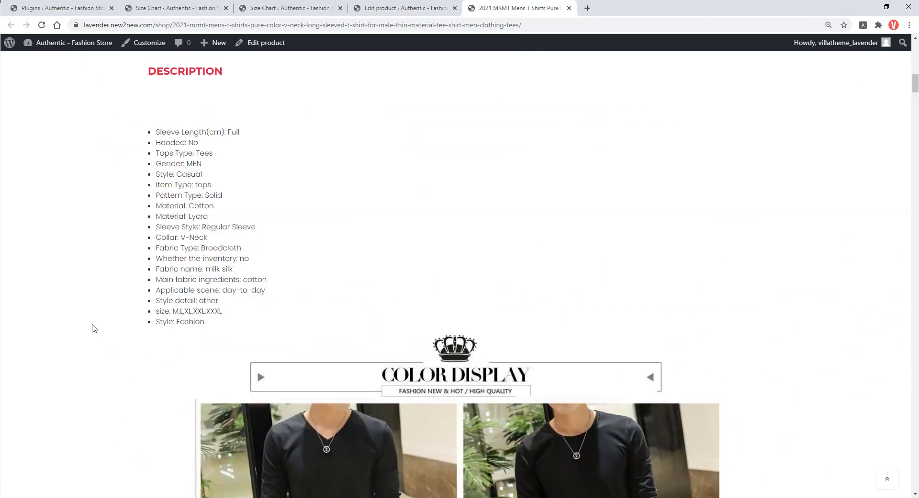
pyautogui.scroll(9, 113, 329)
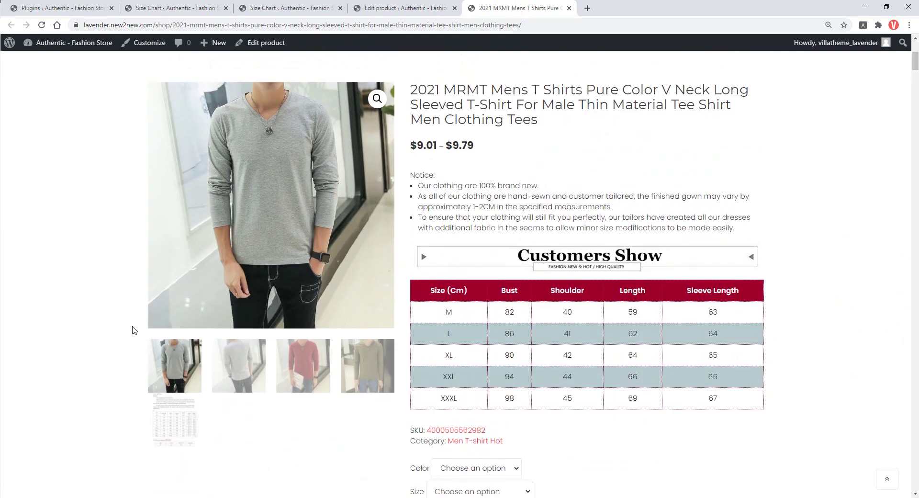
pyautogui.scroll(2, 507, 334)
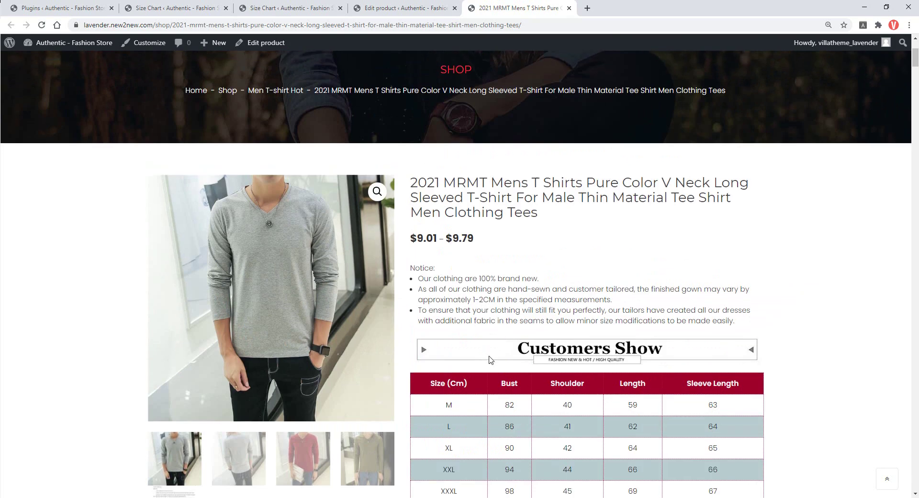
pyautogui.scroll(-2, 486, 354)
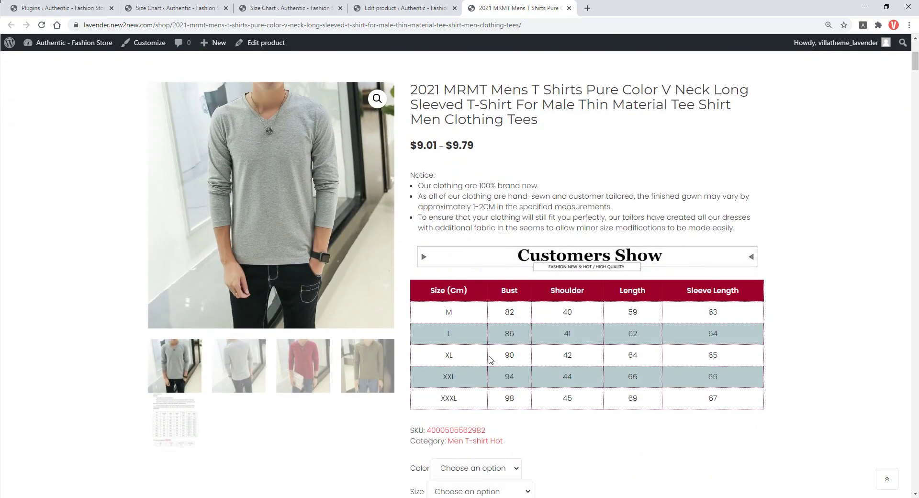